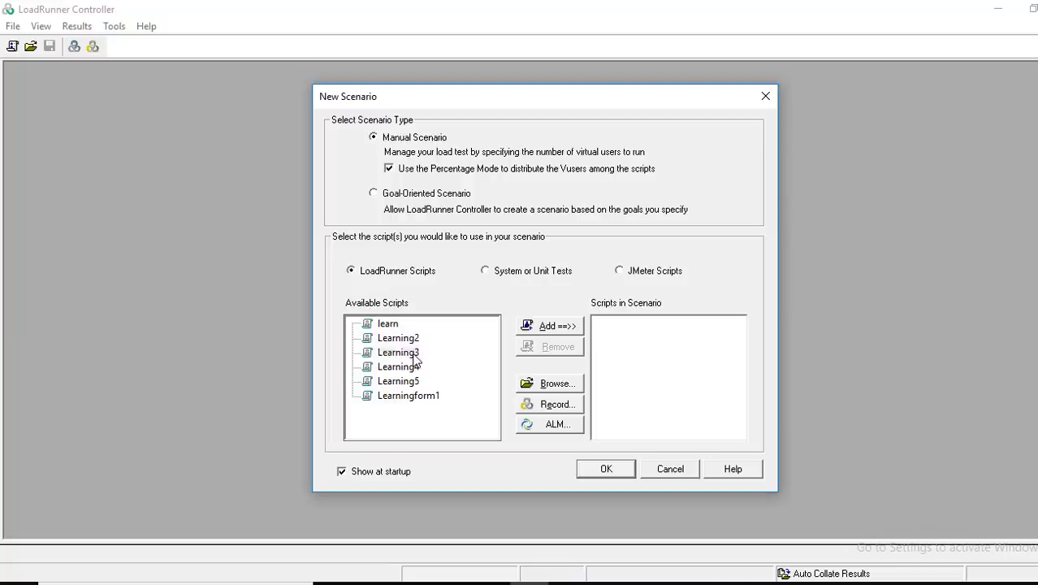
Create a manual scenario in percentage mode containing the Learning3 and Learning4 scripts
left_click(415, 353)
left_click(548, 326)
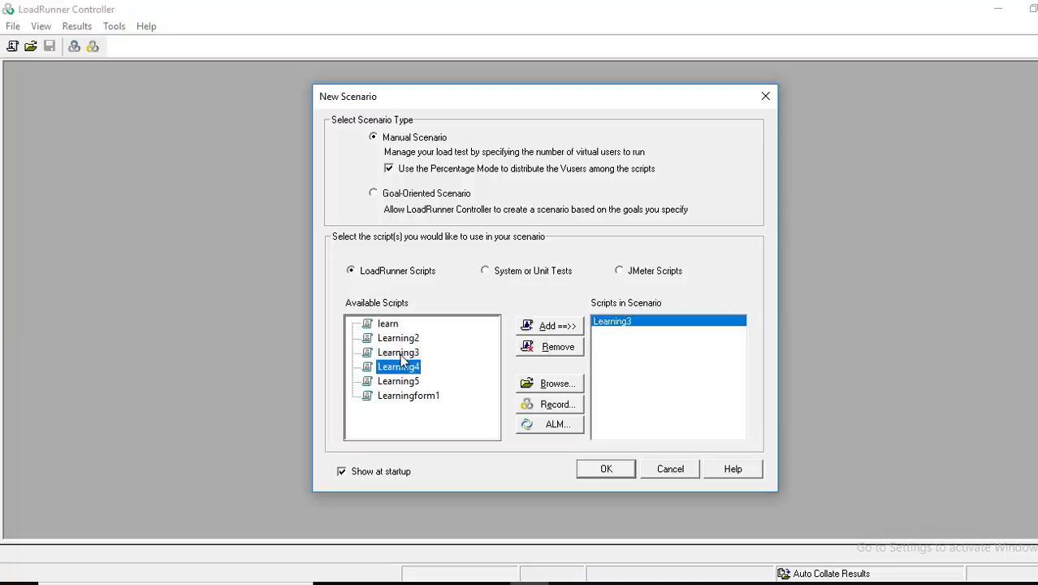
left_click(559, 327)
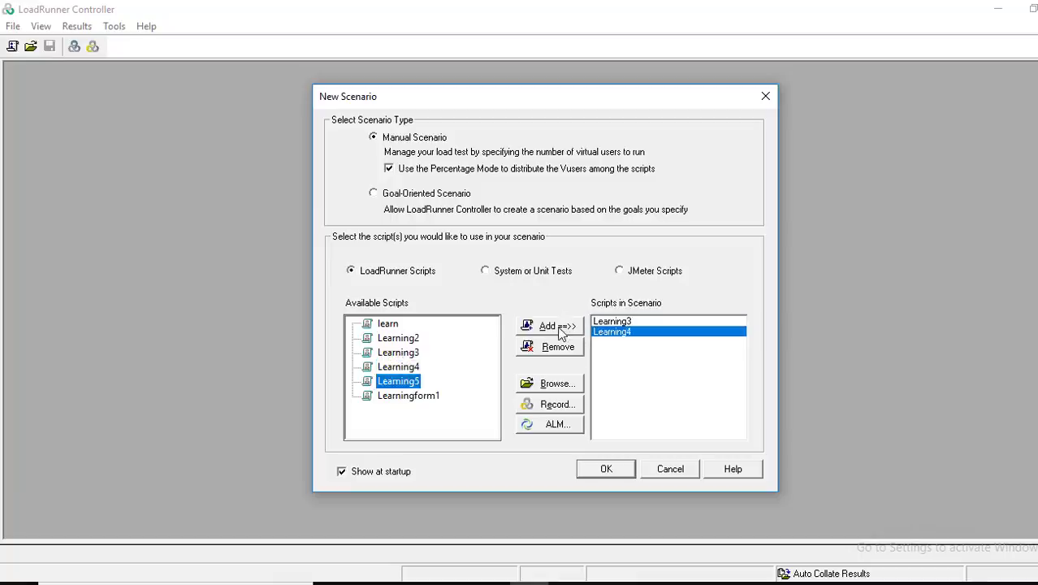
left_click(588, 469)
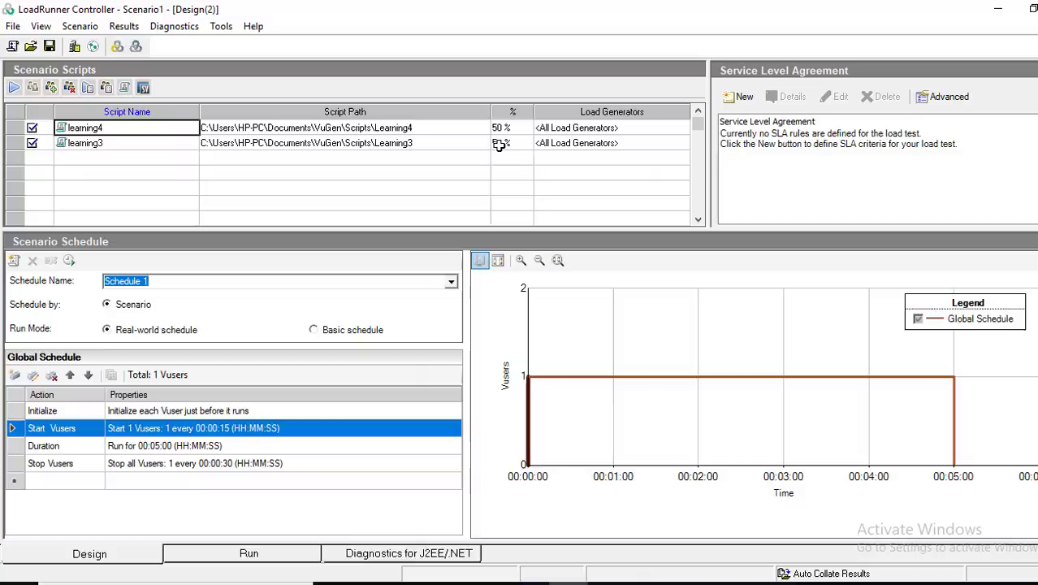
Switch the scenario's run mode to Basic schedule and back to Real-world schedule, accepting the loss of the current schedule settings
left_click(315, 331)
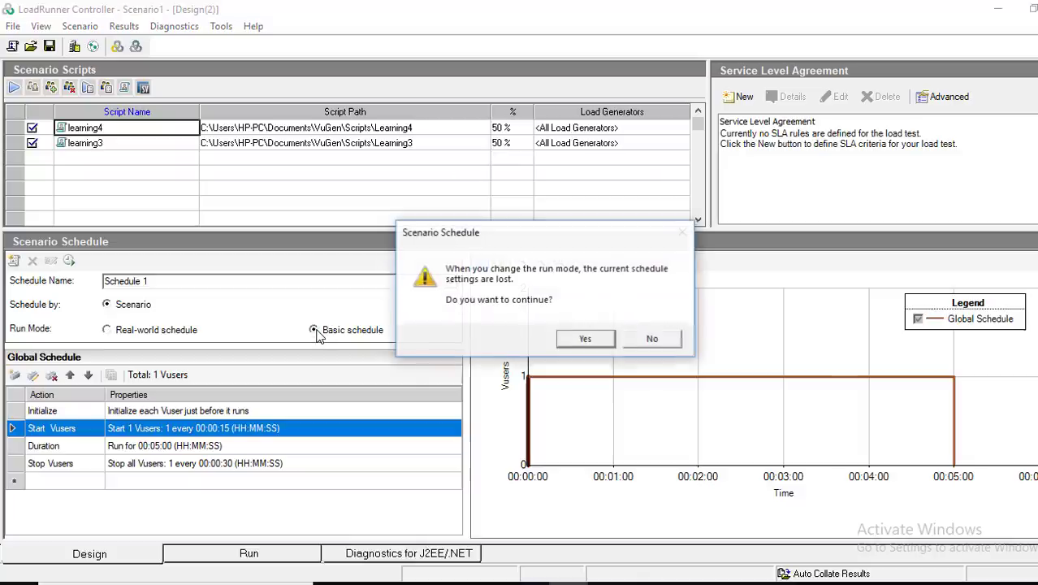
left_click(579, 342)
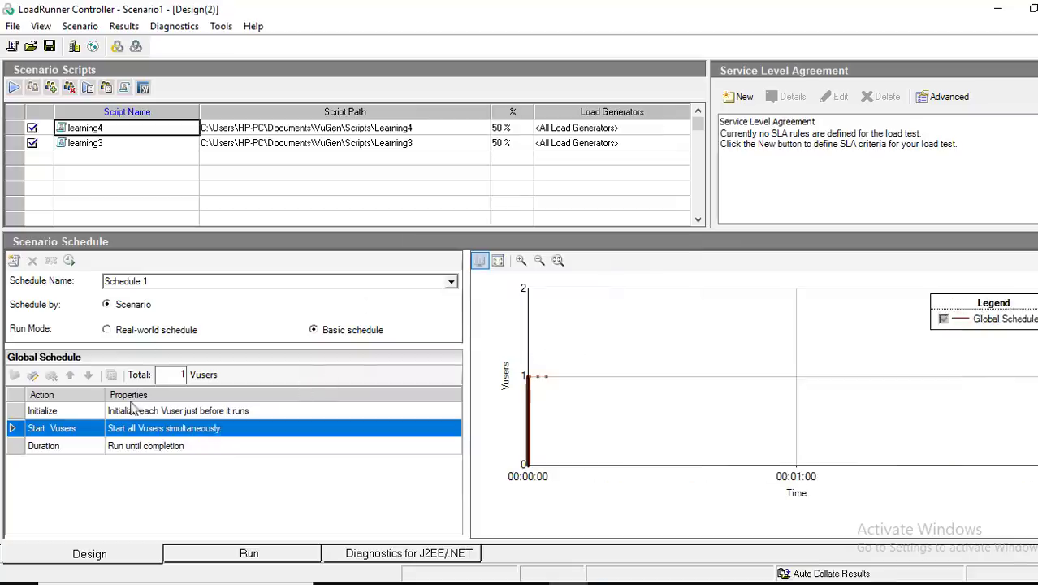
left_click(108, 331)
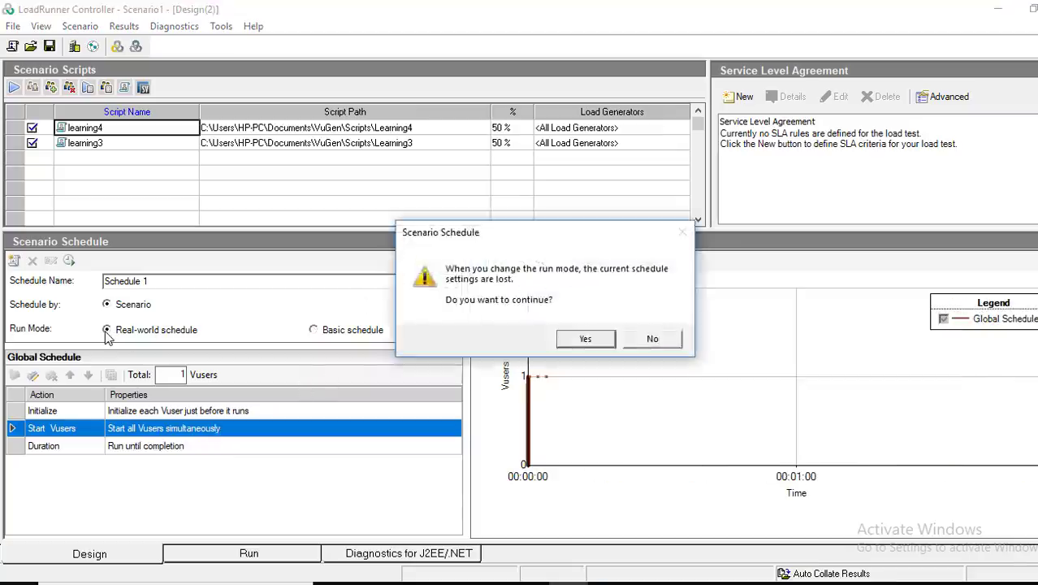
left_click(585, 340)
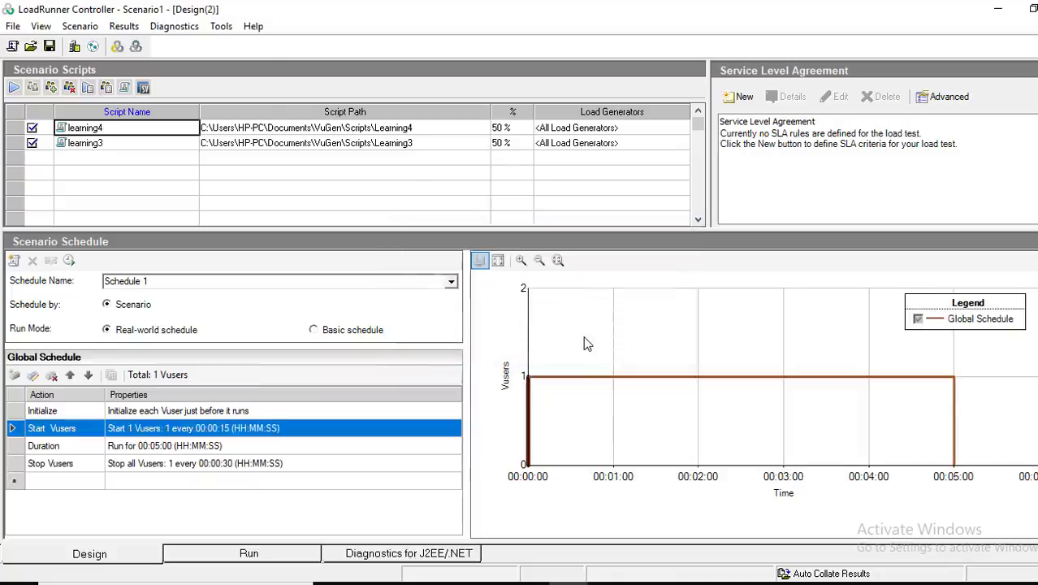
left_click(300, 277)
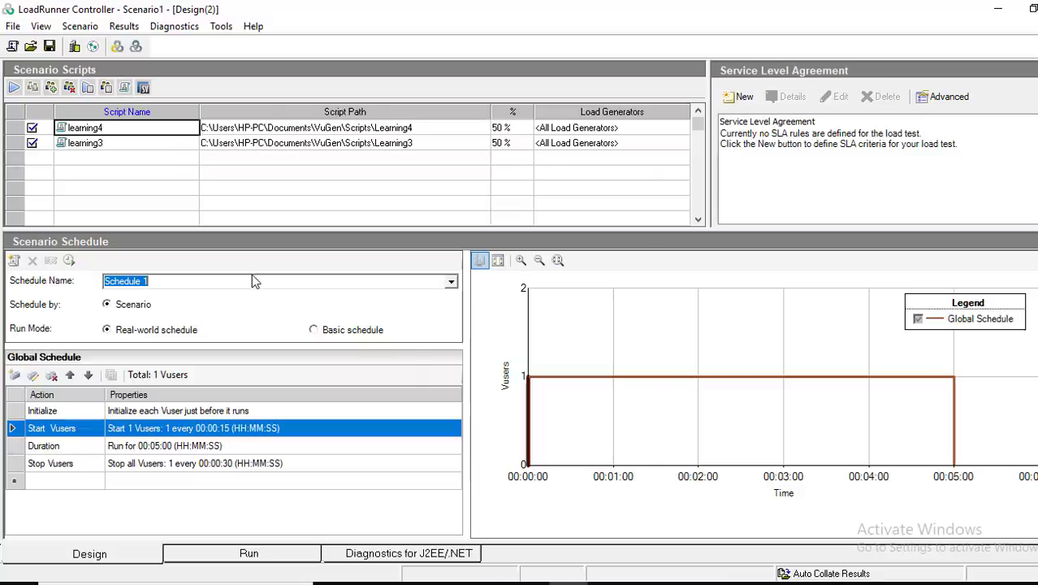
left_click(12, 26)
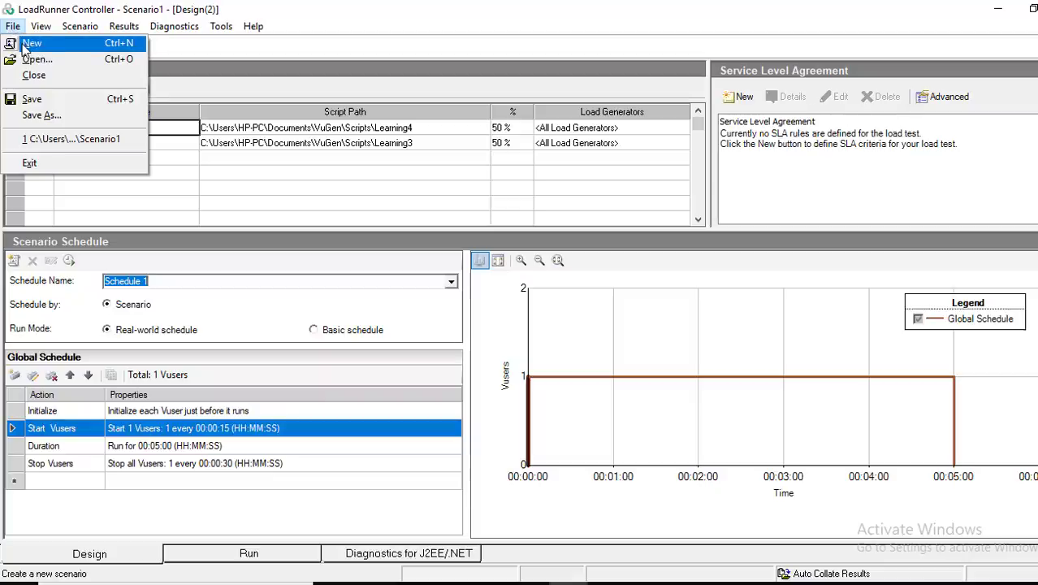
left_click(31, 43)
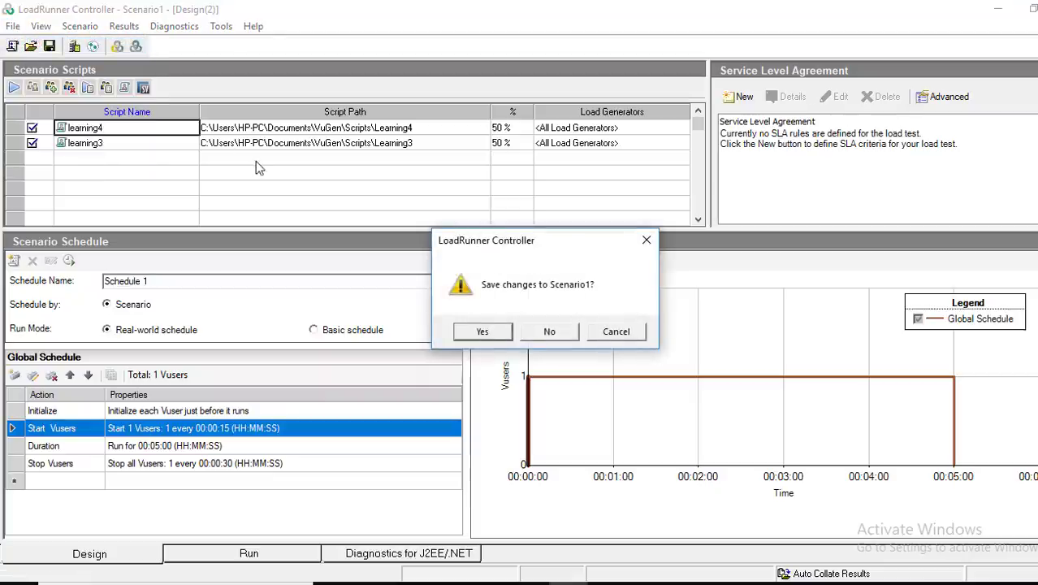
left_click(545, 335)
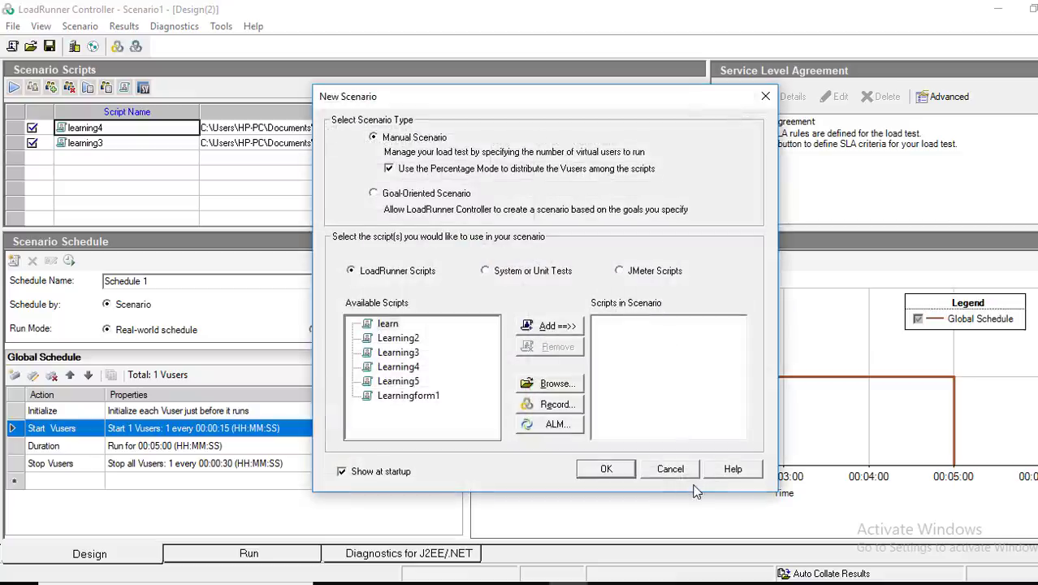
left_click(672, 469)
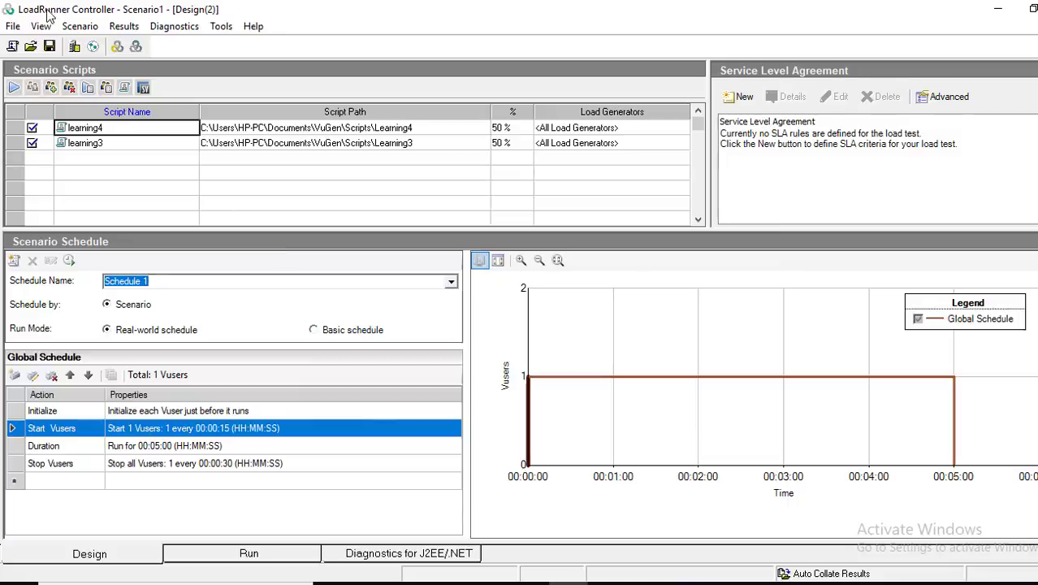
Open the saved scenario Scenario1.lrs, discarding the changes to the current scenario
left_click(12, 27)
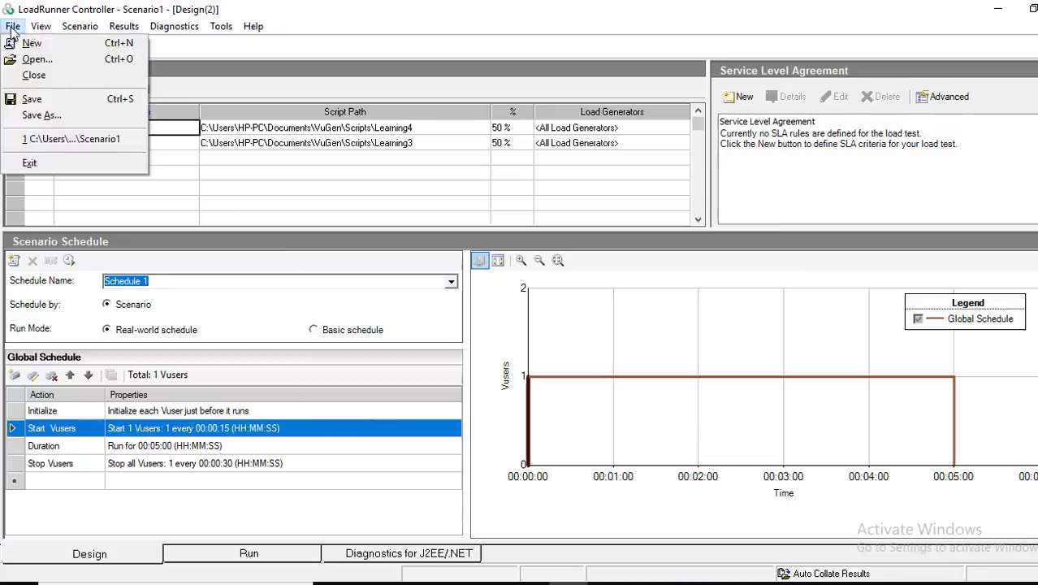
left_click(25, 60)
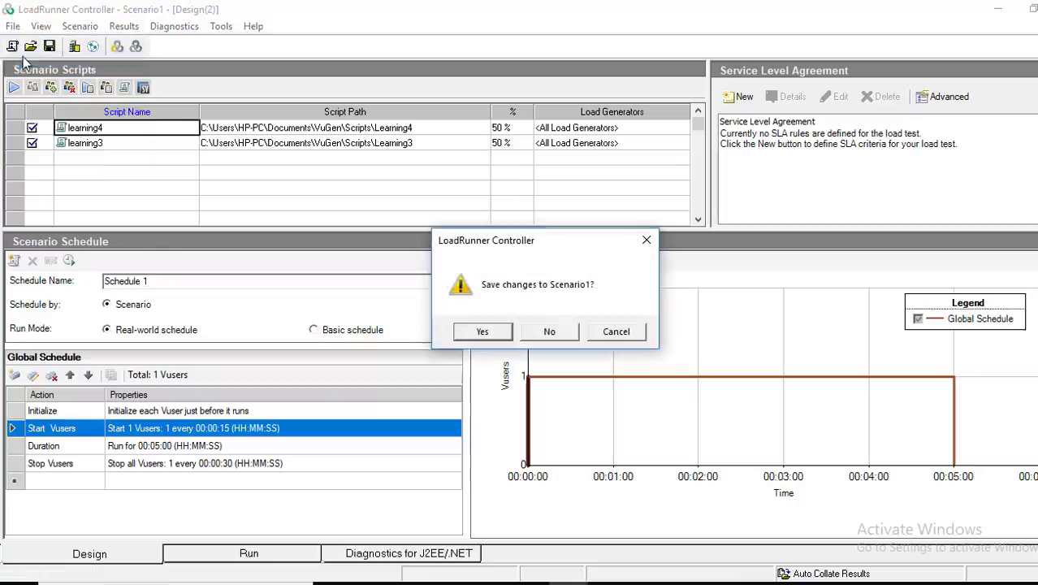
left_click(549, 332)
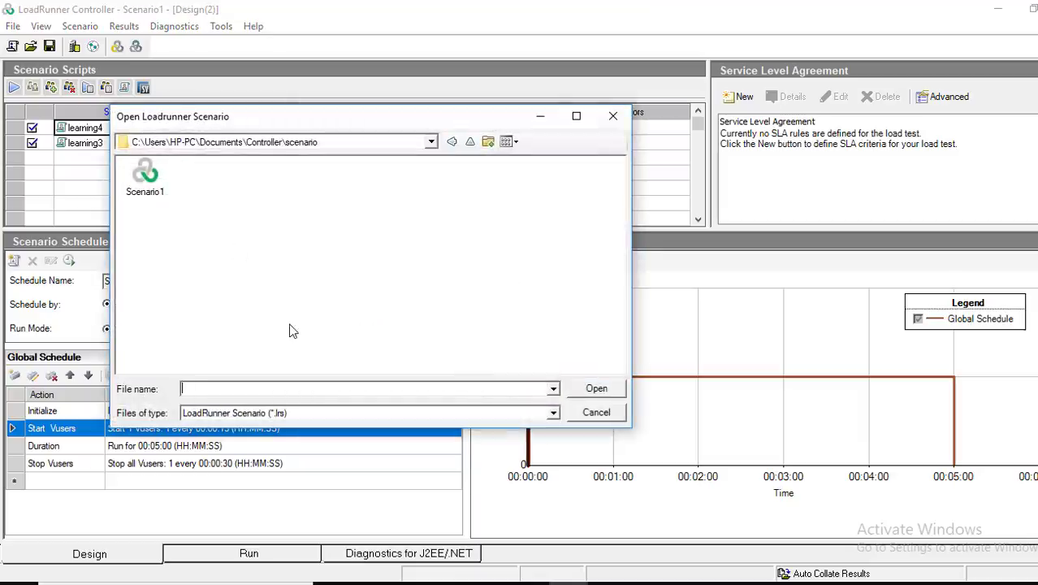
left_click(147, 174)
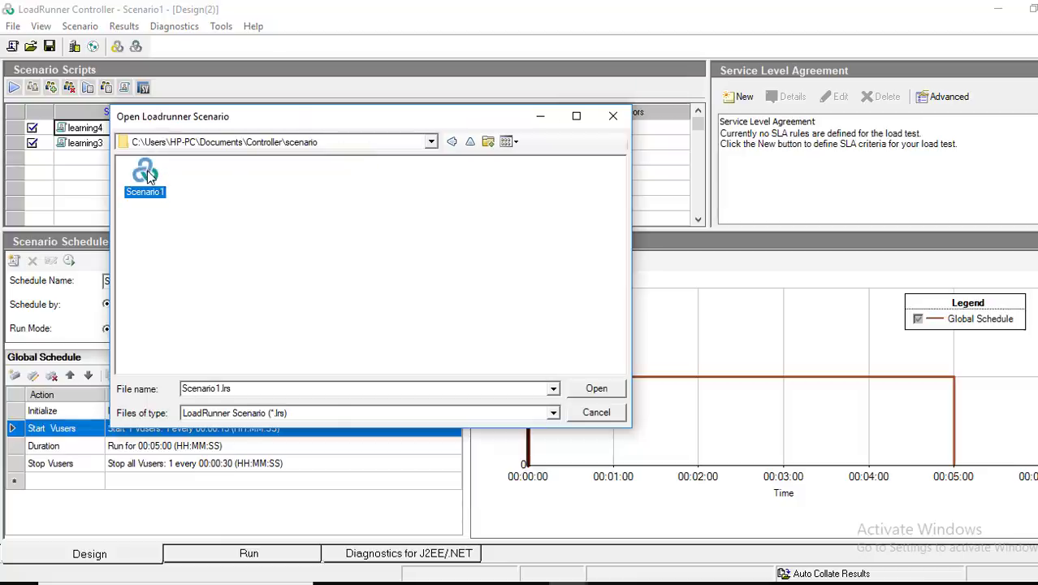
left_click(596, 388)
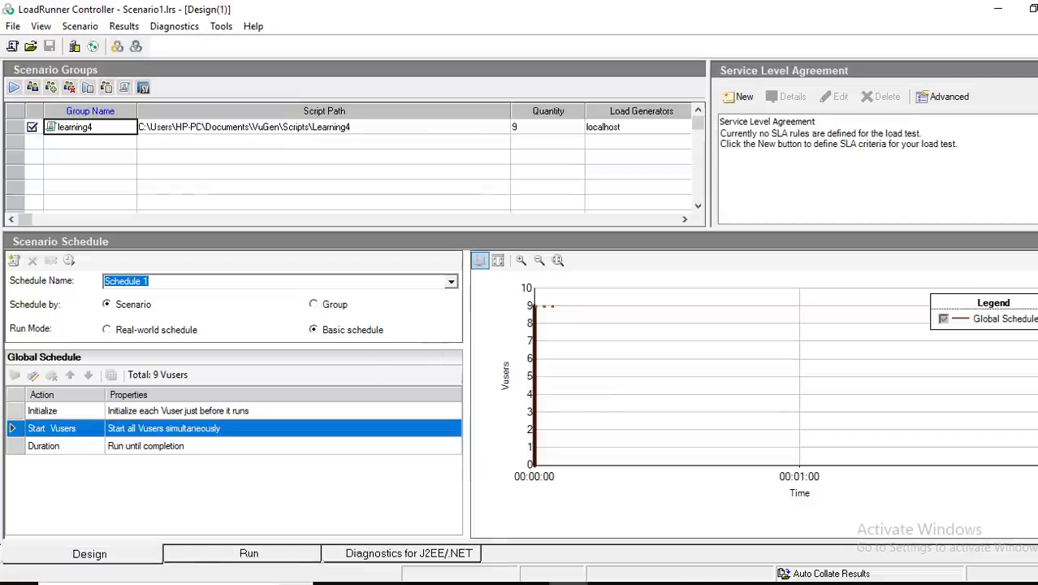
Show the scenario's run view and analyze its results in LoadRunner Analysis, dismissing the graph information message
left_click(242, 555)
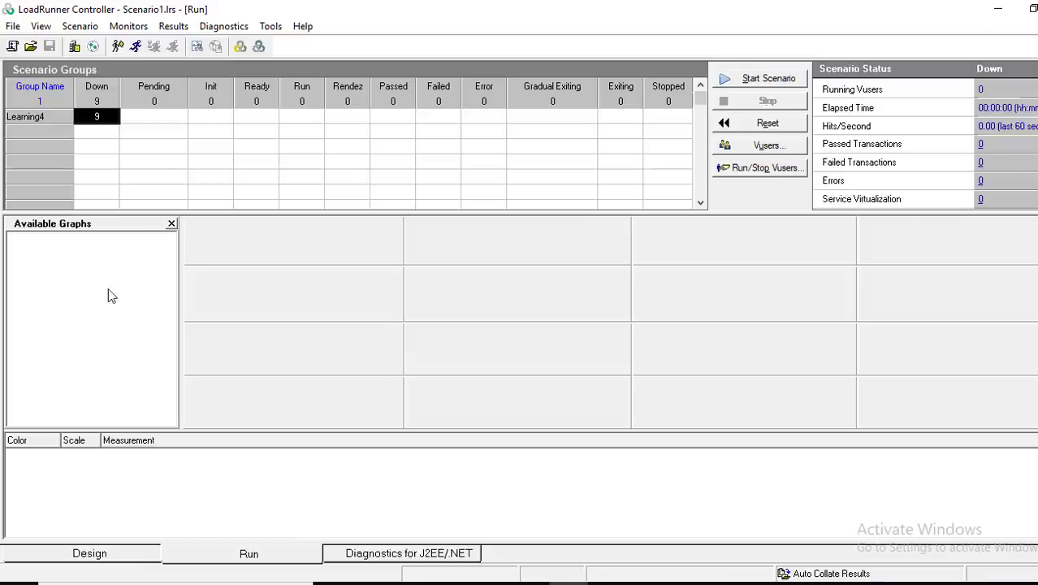
left_click(182, 31)
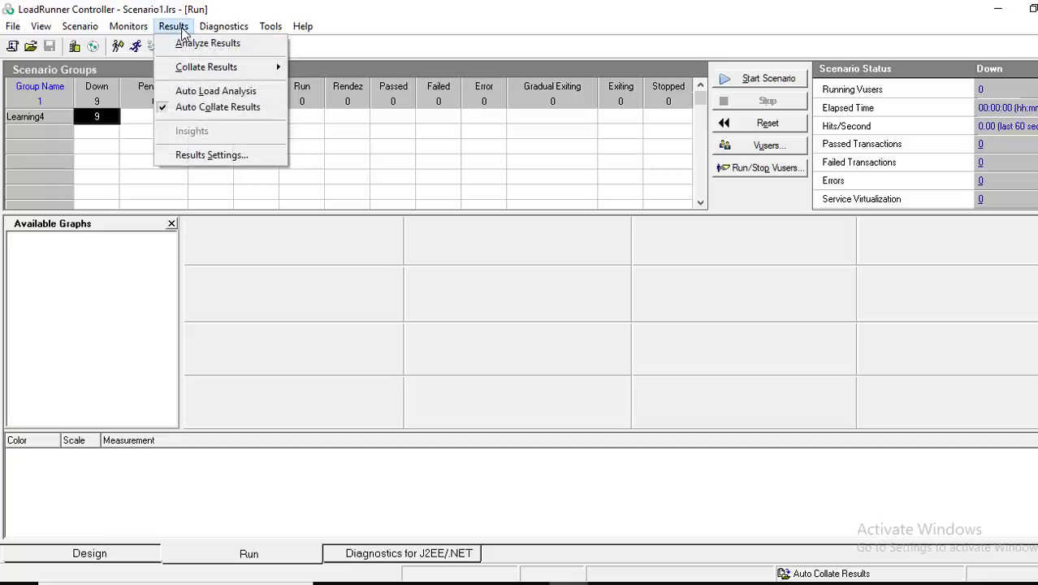
mouse_move(207, 32)
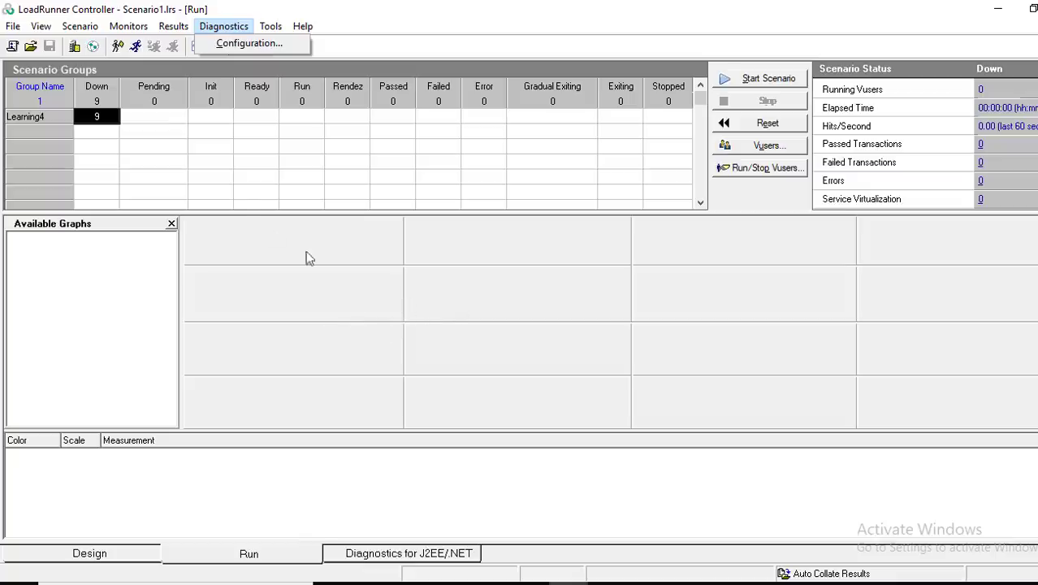
mouse_move(173, 24)
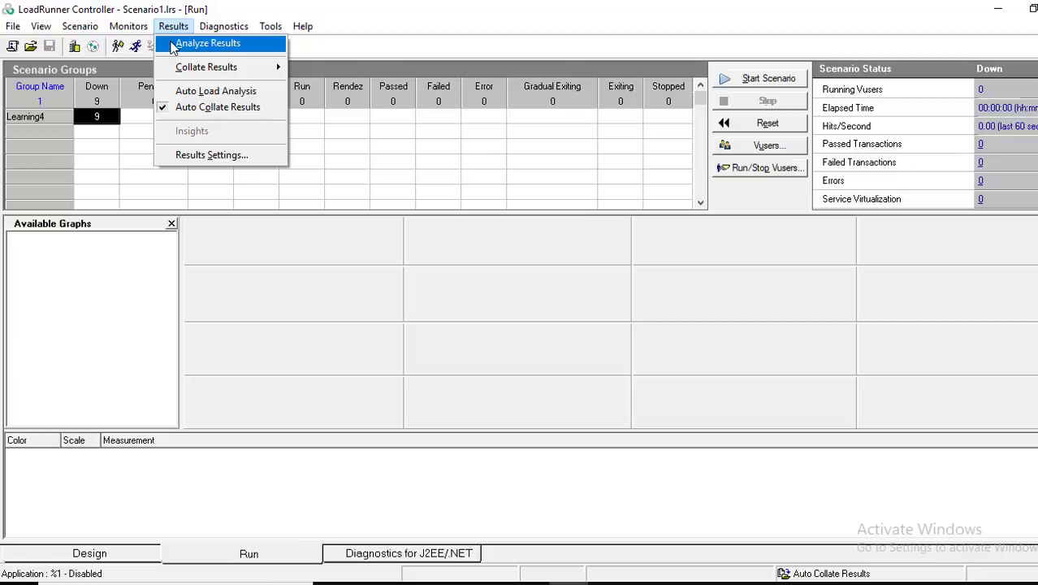
left_click(173, 47)
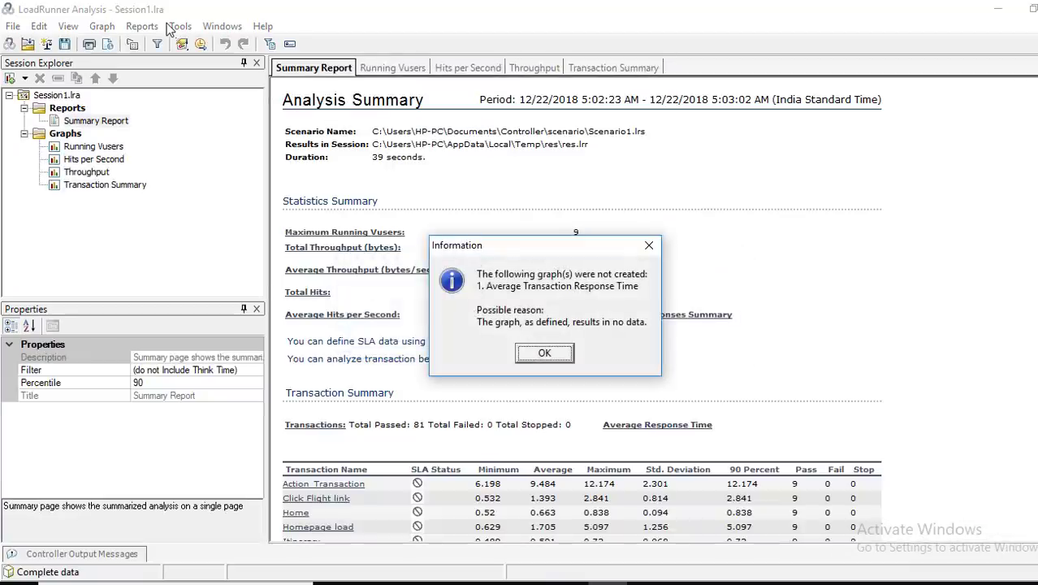
left_click(543, 354)
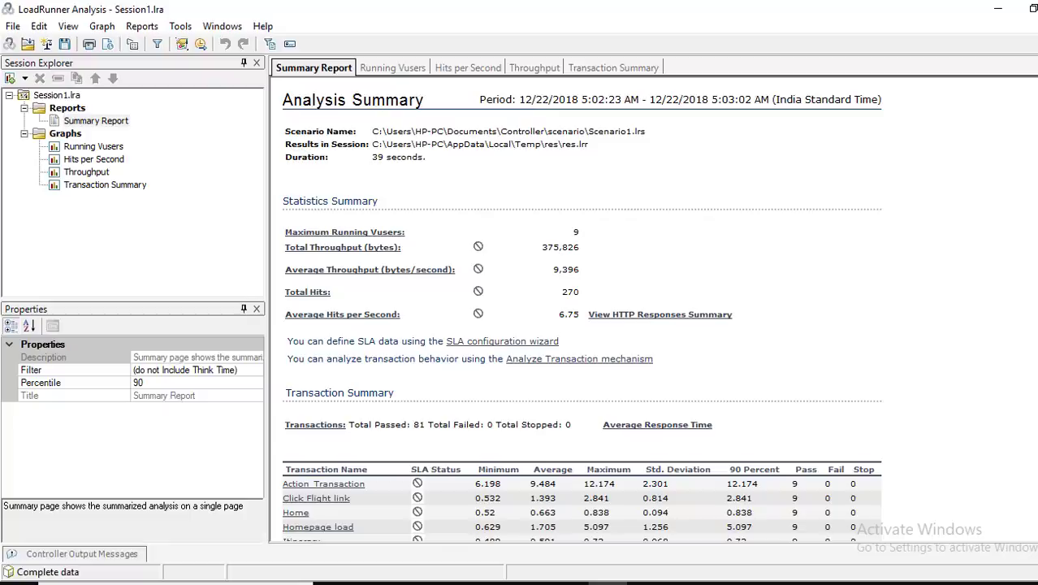
Examine the summary report and the Running Vusers, Hits per Second, Throughput and Transaction Summary graphs
scroll(277, 286, "down", 3)
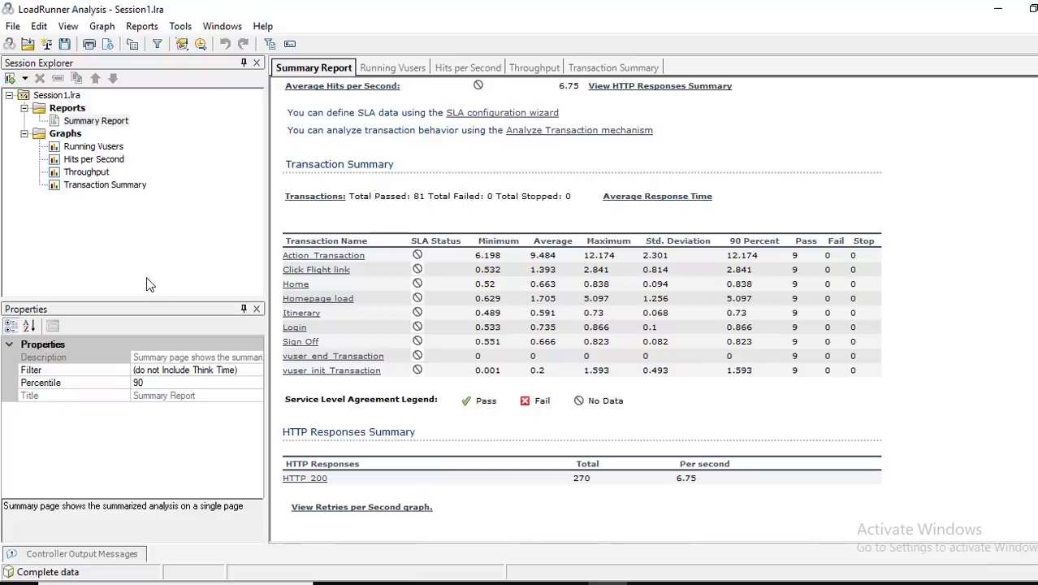
left_click(98, 148)
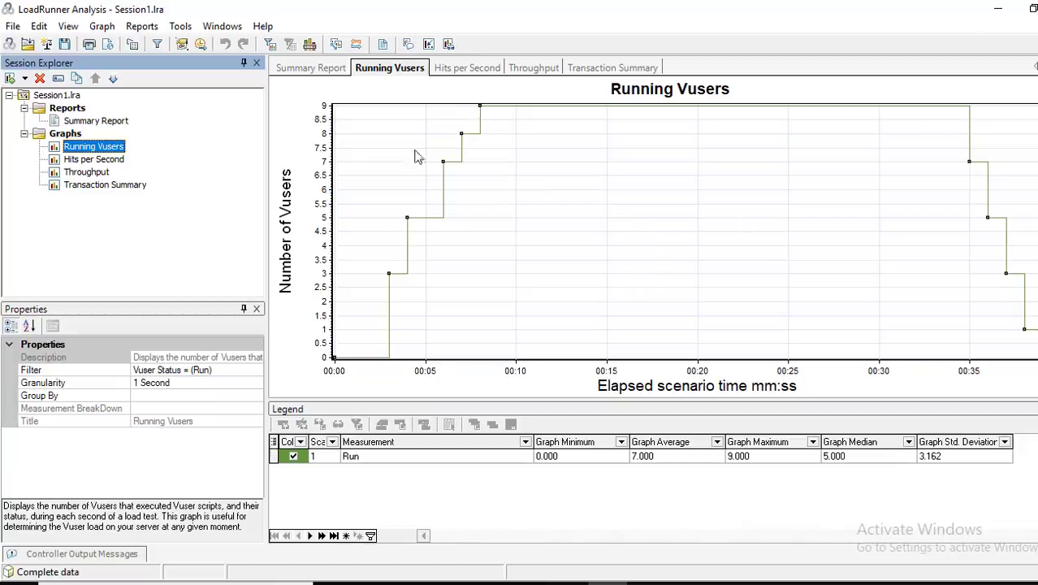
left_click(87, 160)
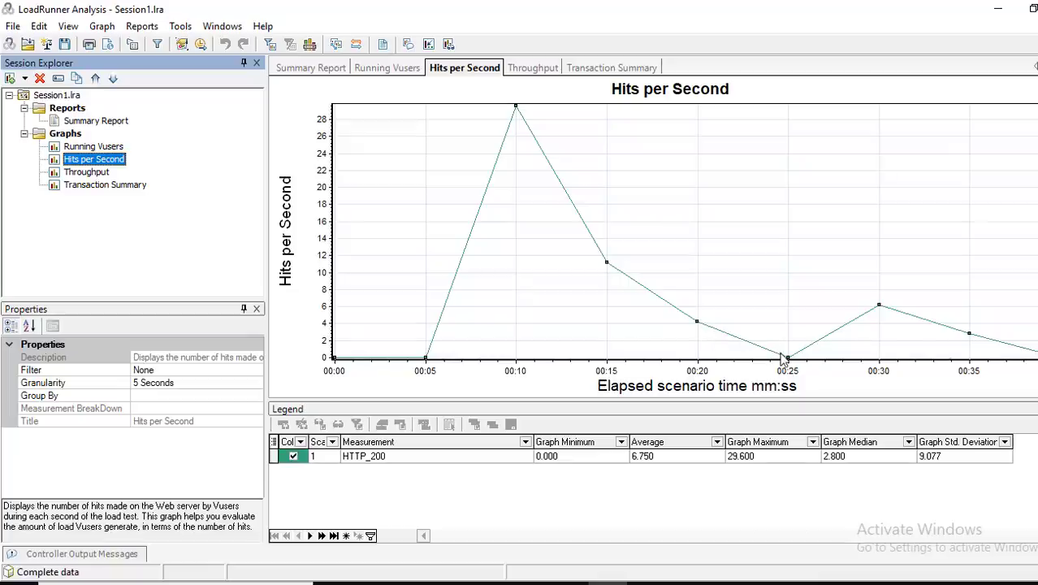
left_click(86, 172)
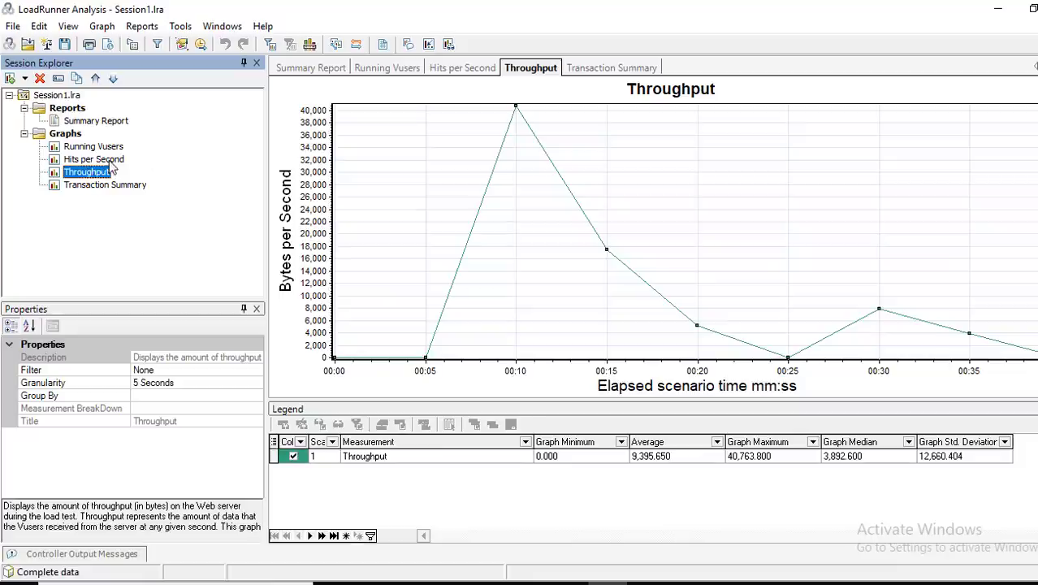
left_click(345, 266)
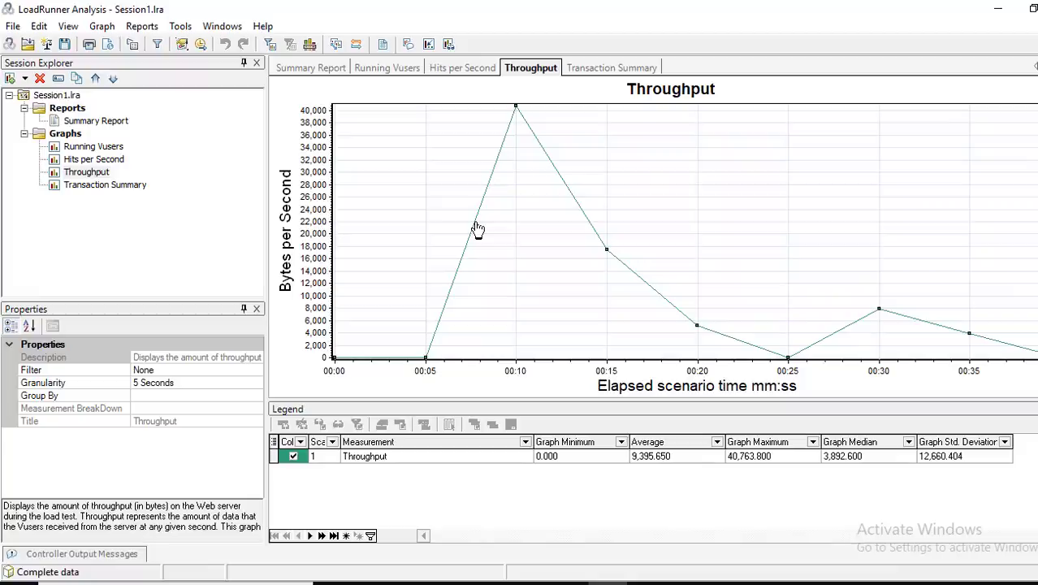
left_click(115, 187)
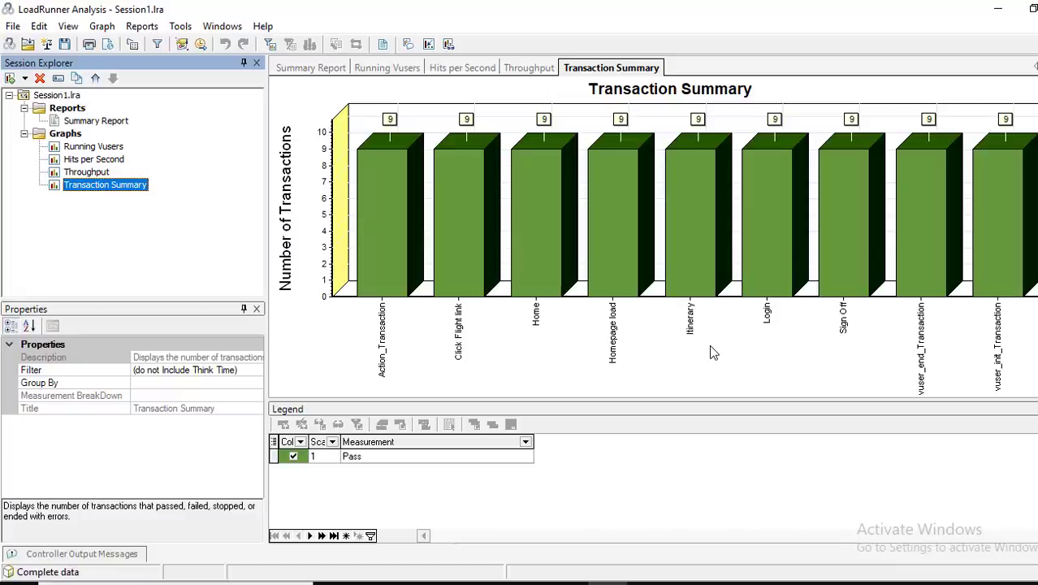
Switch to LoadRunner Controller and create a new goal-oriented scenario with the Learning4 script, discarding the changes to Scenario2
left_click(569, 583)
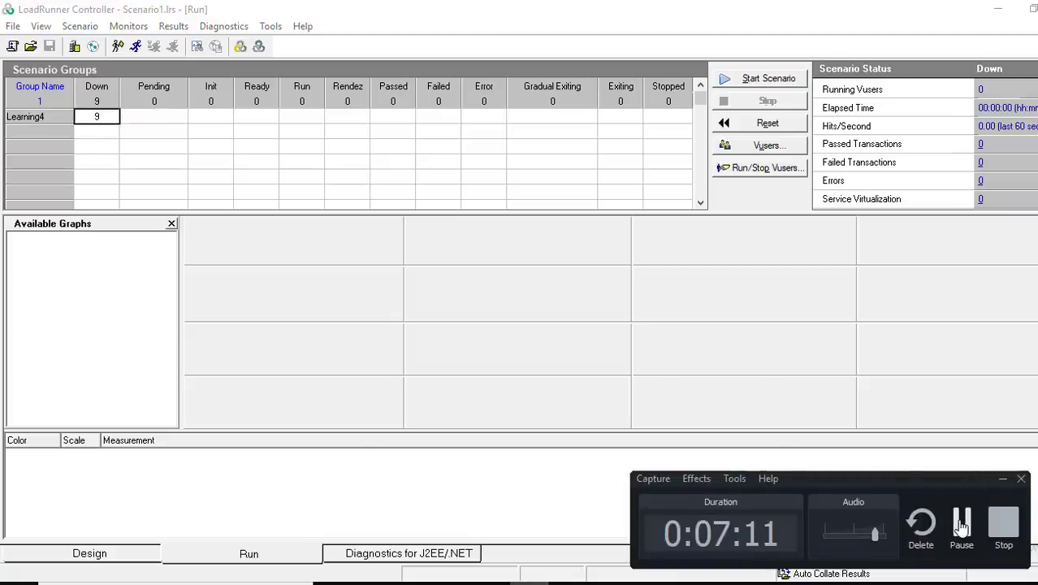
left_click(962, 526)
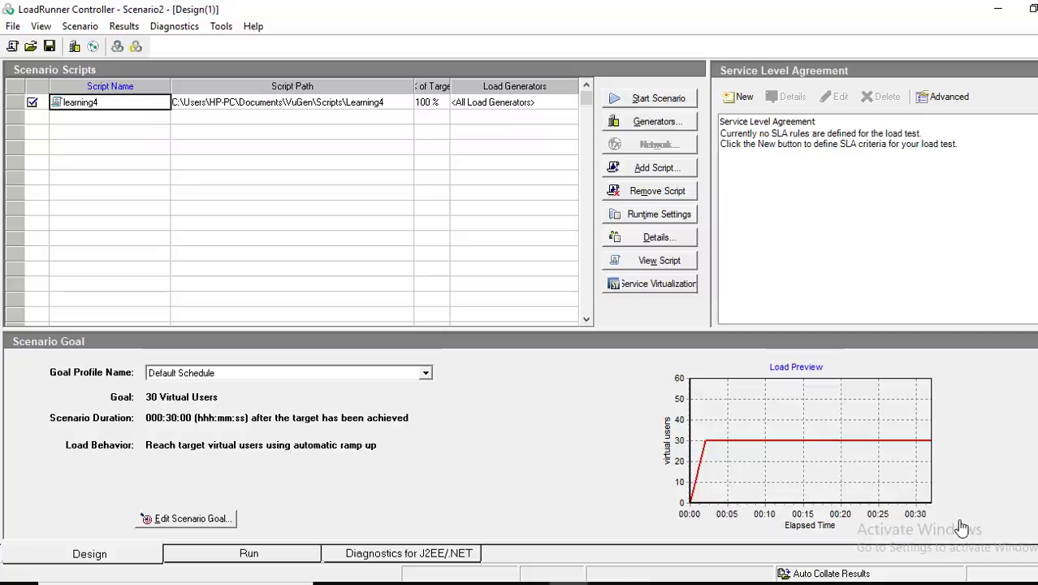
left_click(568, 290)
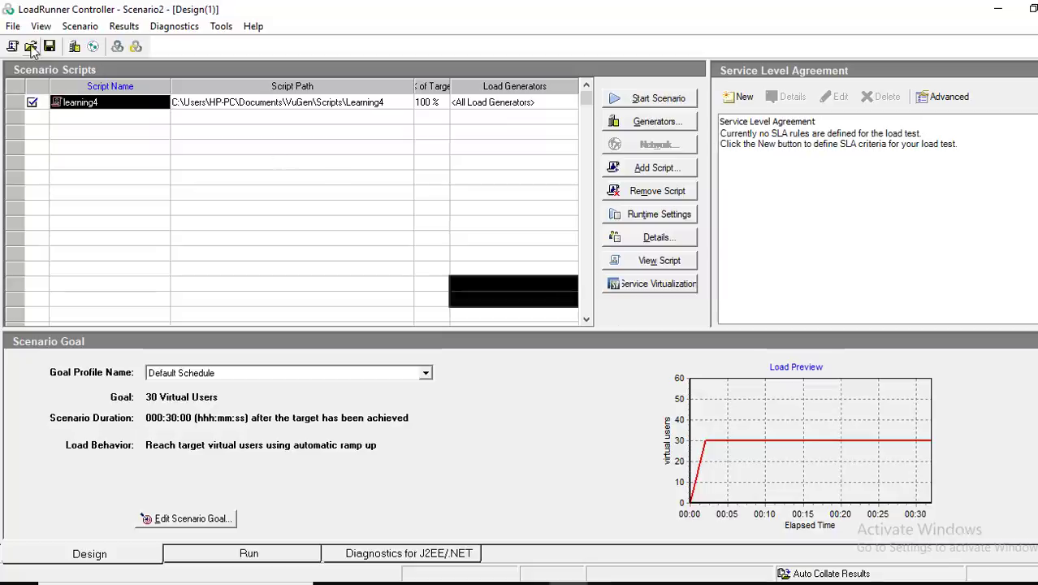
left_click(13, 26)
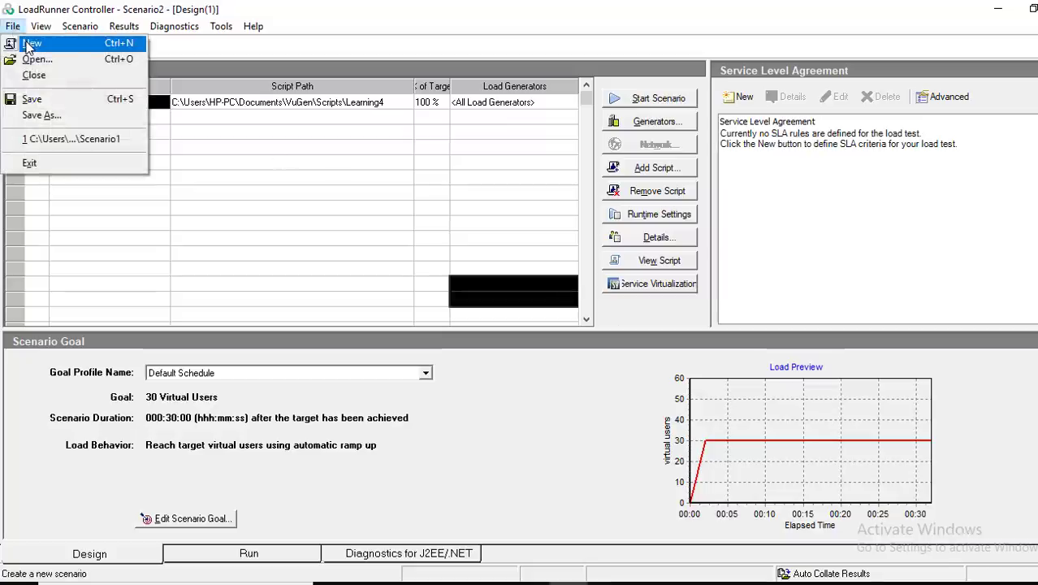
left_click(29, 44)
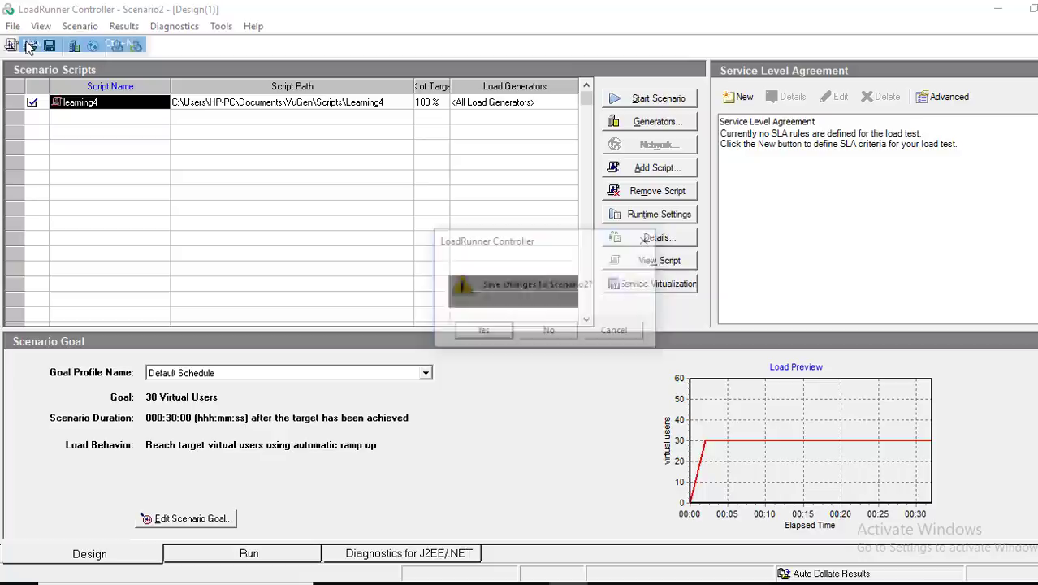
left_click(552, 333)
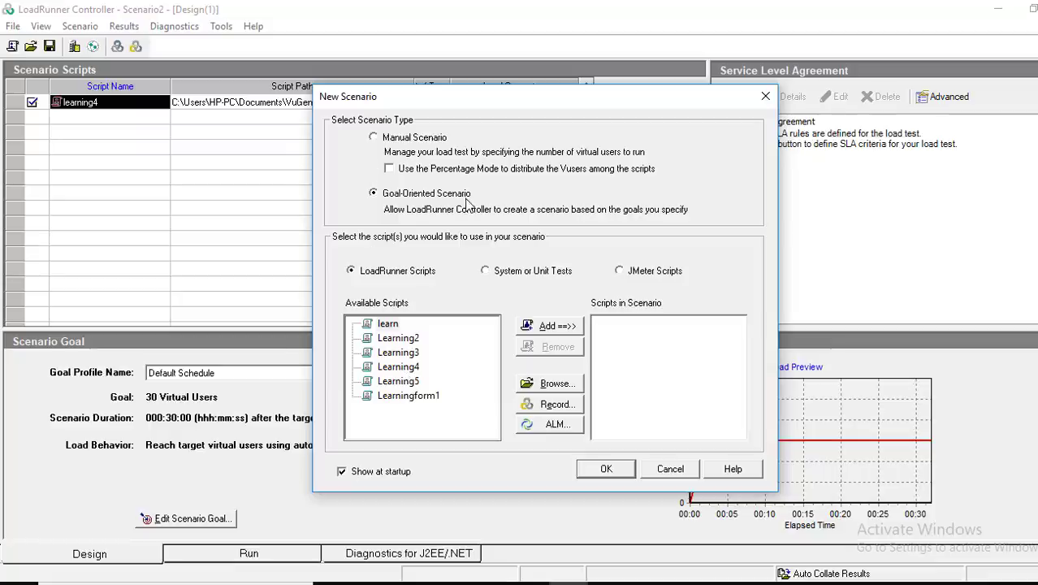
left_click(413, 370)
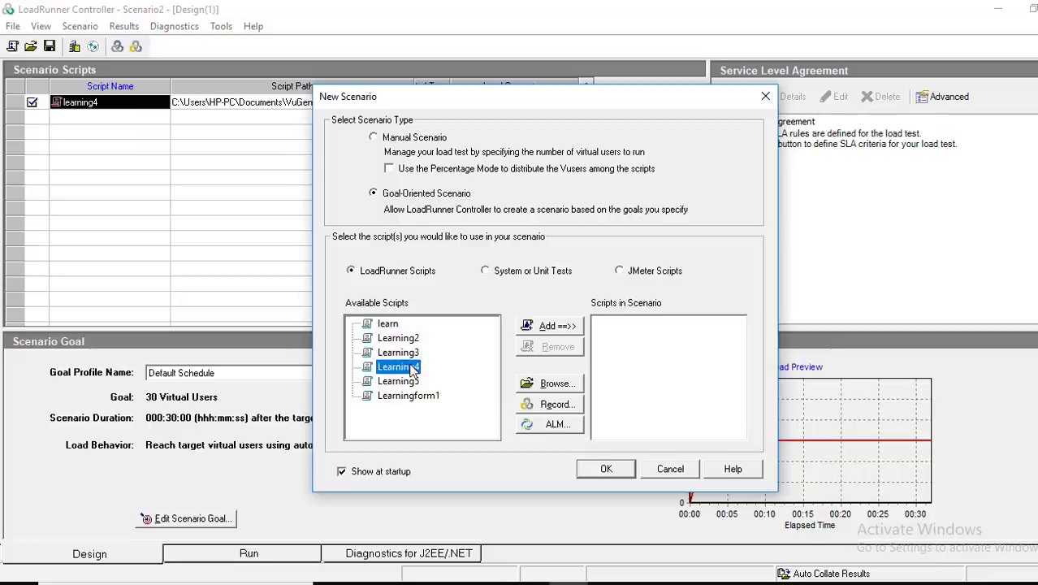
left_click(567, 326)
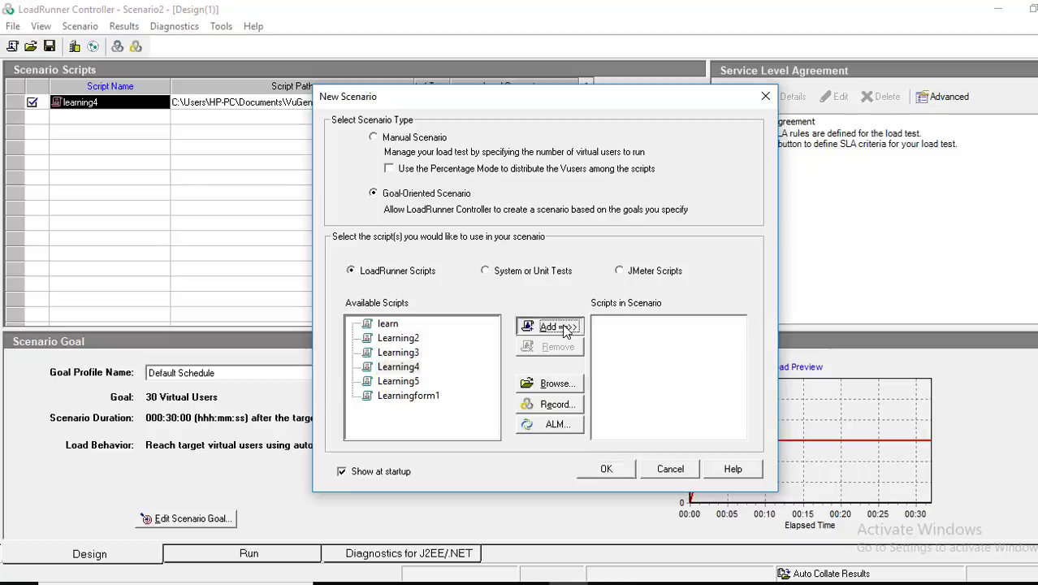
left_click(606, 469)
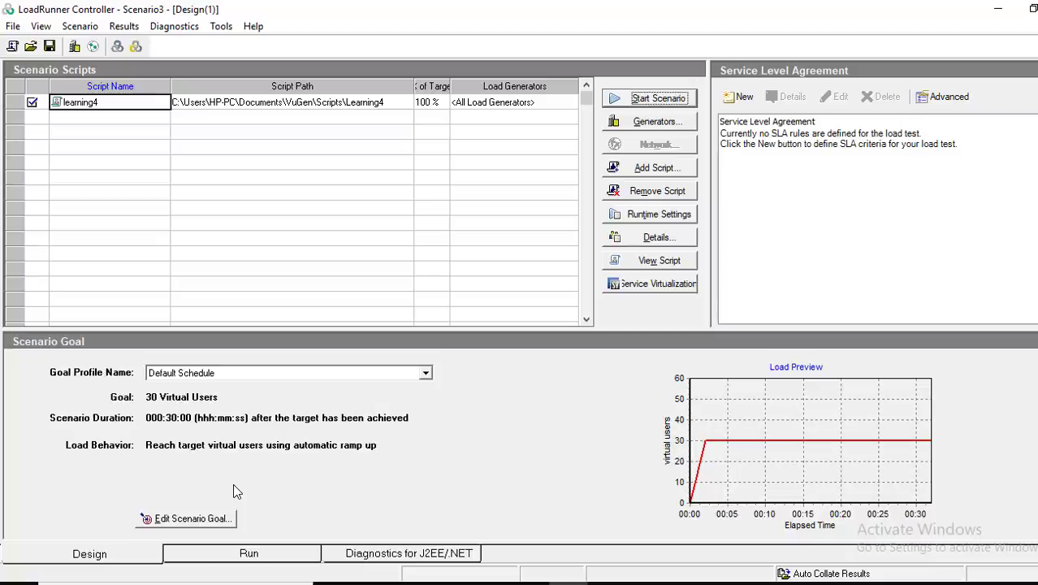
Set the scenario's goal type to Hits per Second, trying a run time of 002:30:00 and restoring it to 000:30:00
left_click(210, 520)
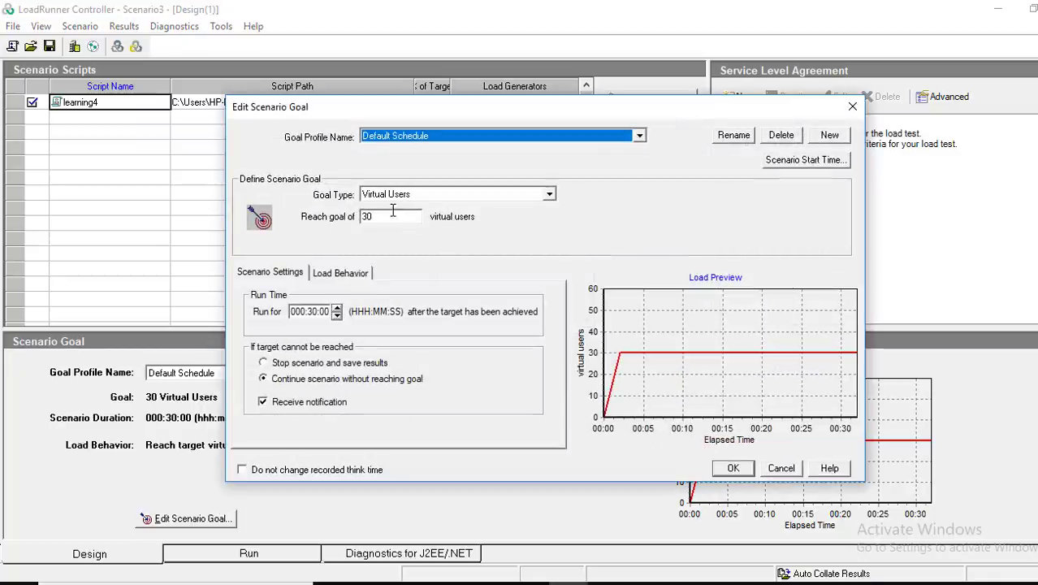
left_click(549, 194)
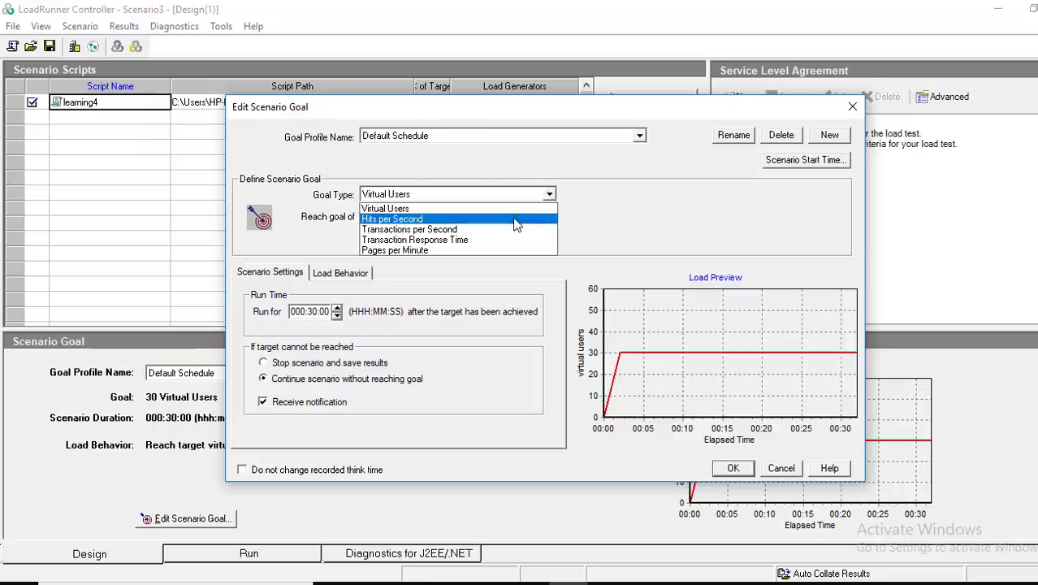
left_click(515, 220)
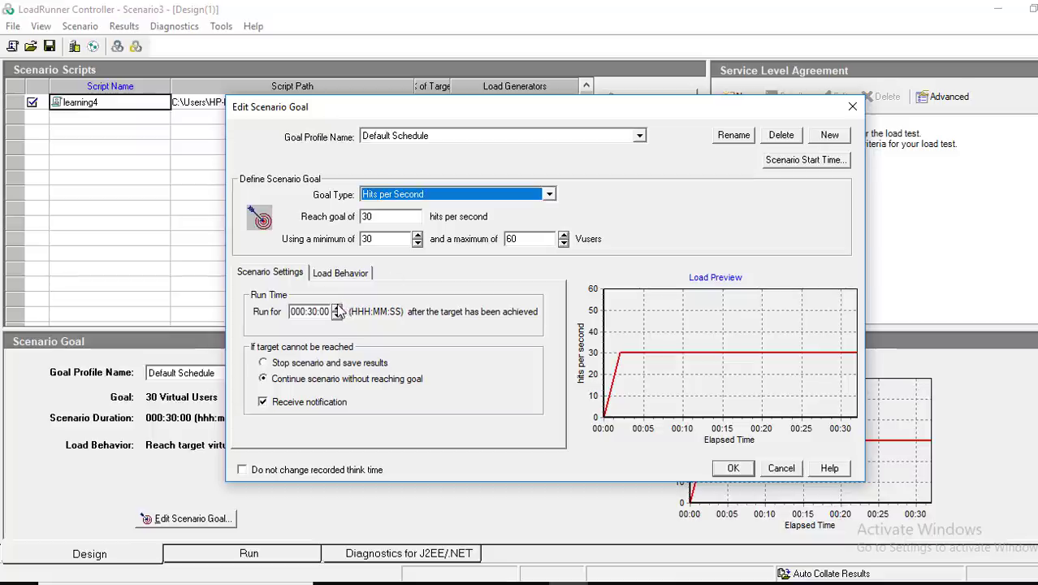
left_click(336, 307)
left_click(336, 307)
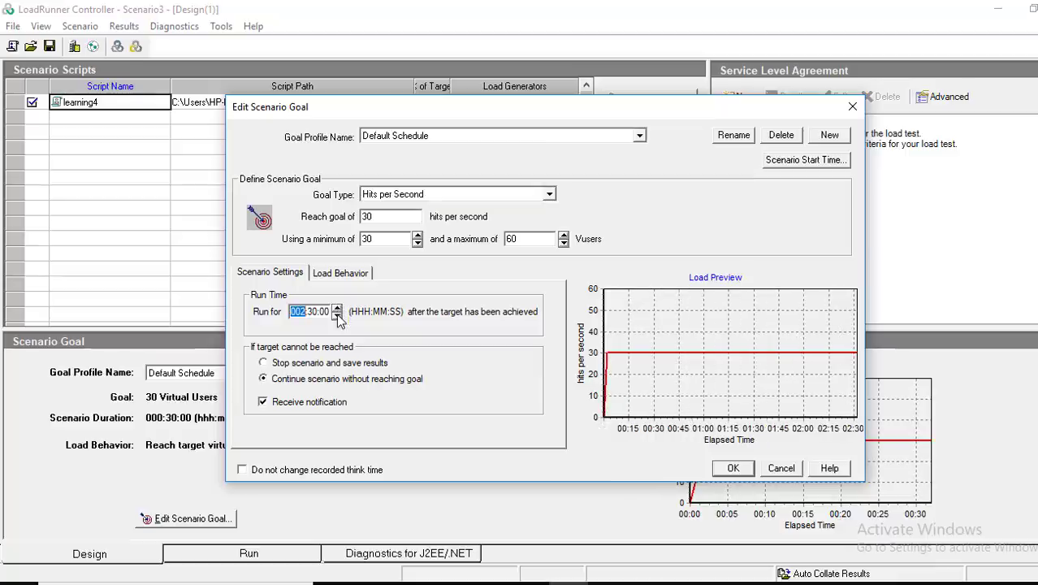
left_click(338, 317)
left_click(337, 317)
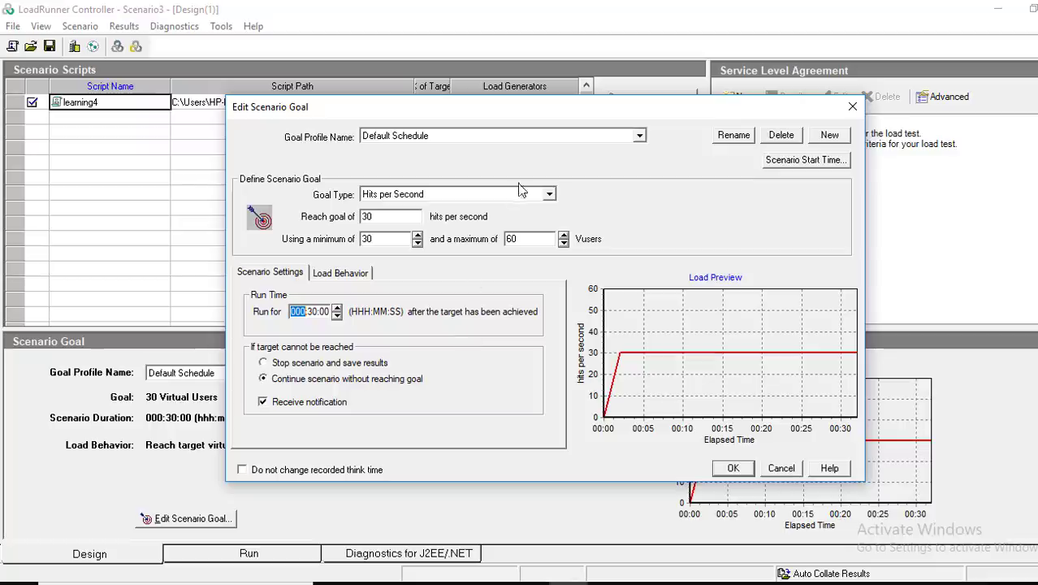
Set the scenario's goal type to Transactions per Second with Sign Off as the transaction name
left_click(549, 195)
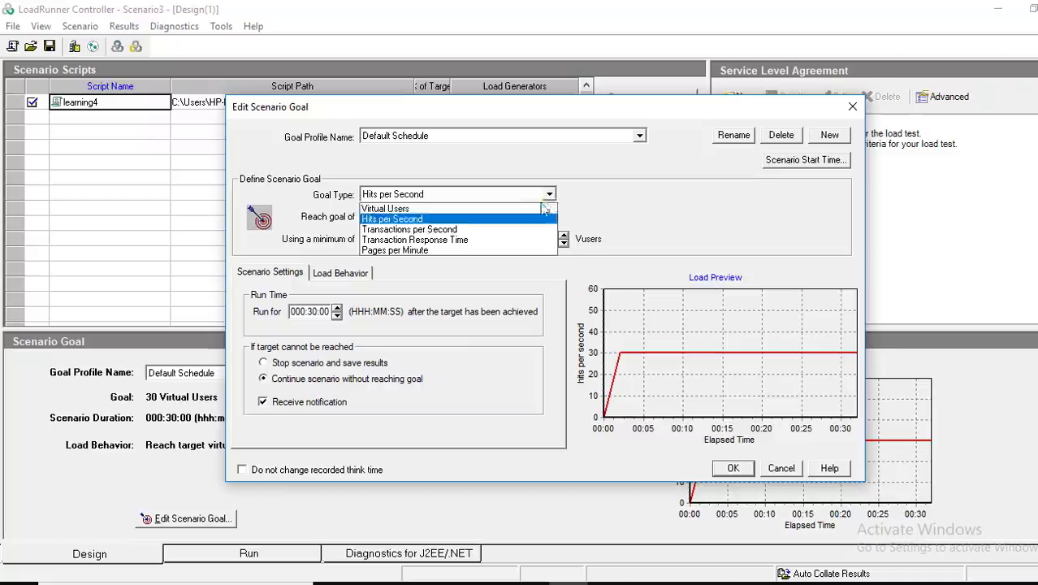
left_click(524, 229)
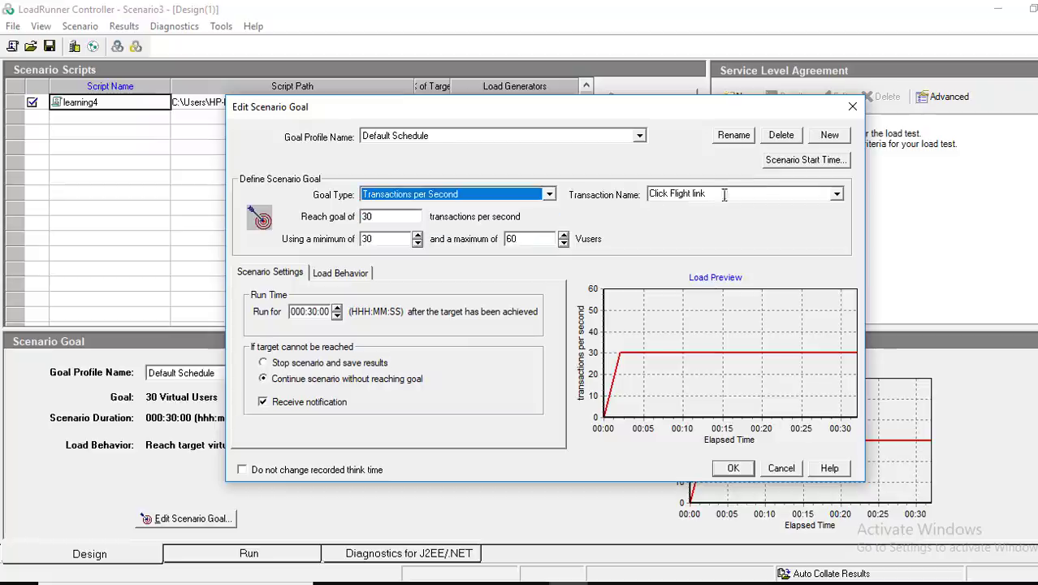
left_click(836, 196)
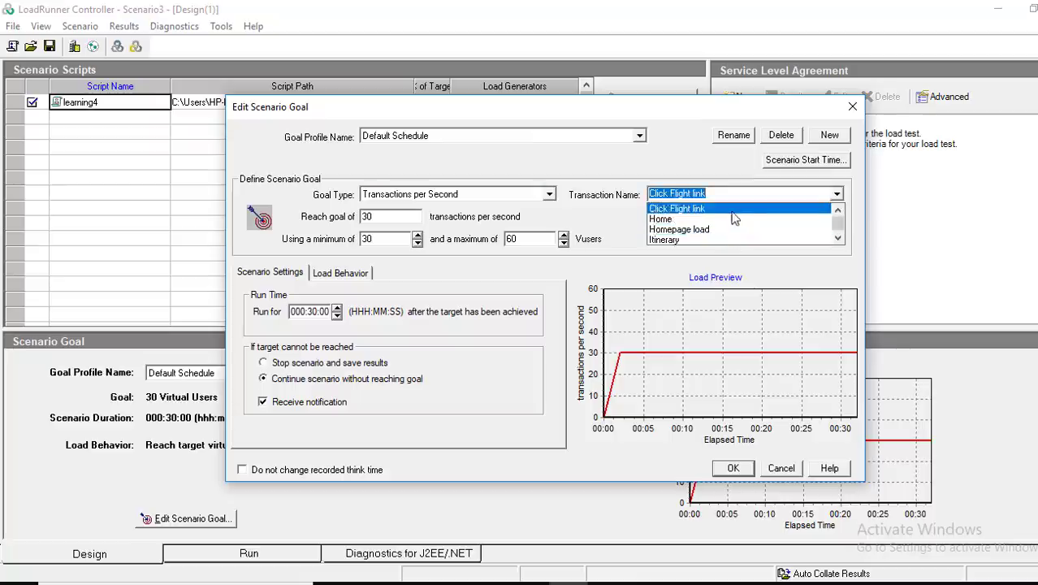
left_click(838, 241)
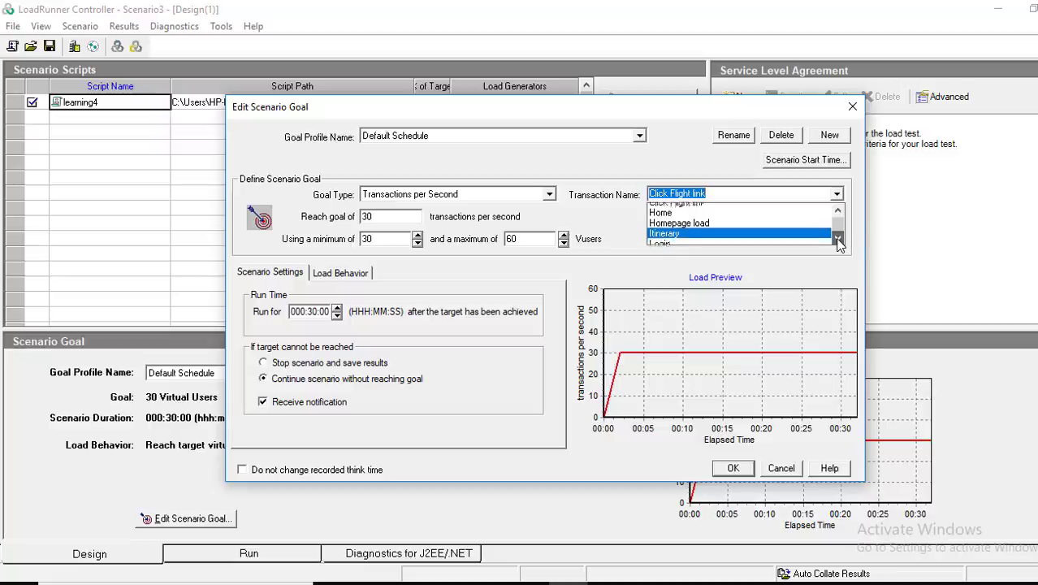
left_click(838, 241)
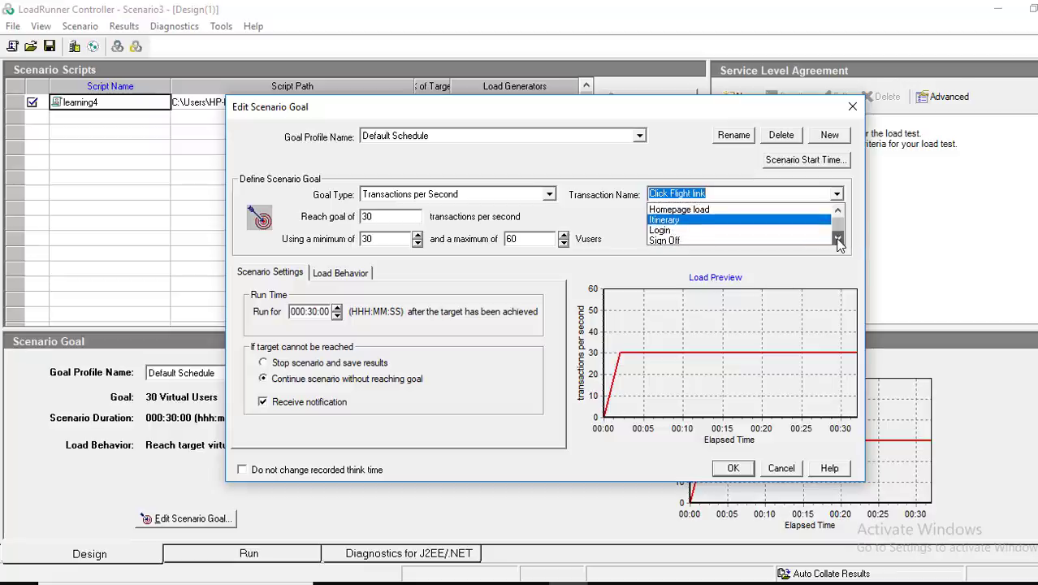
left_click(662, 240)
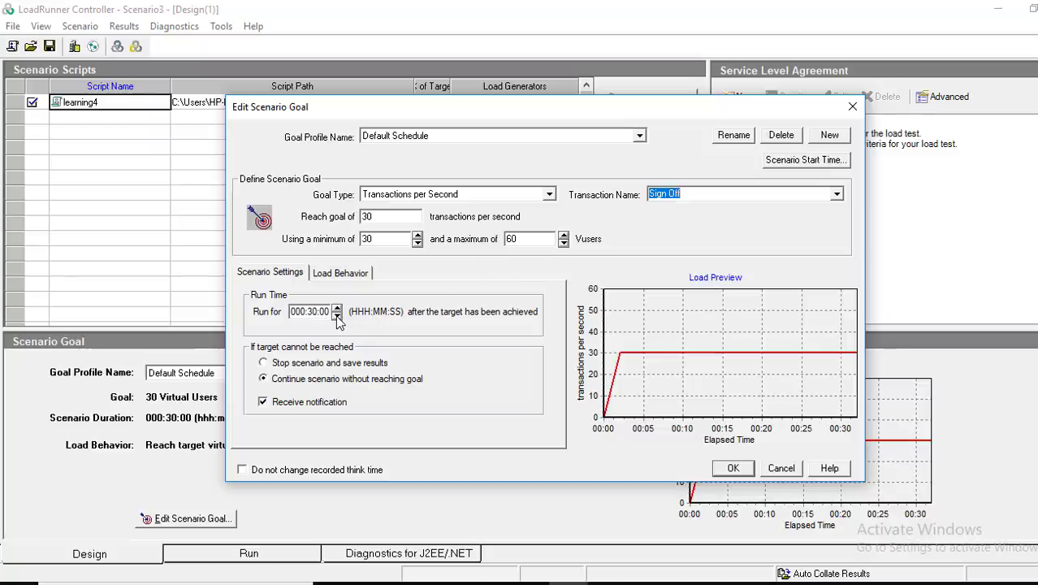
Try the Transaction Response Time and Pages per Minute goal types, and cancel the scenario goal changes
left_click(550, 196)
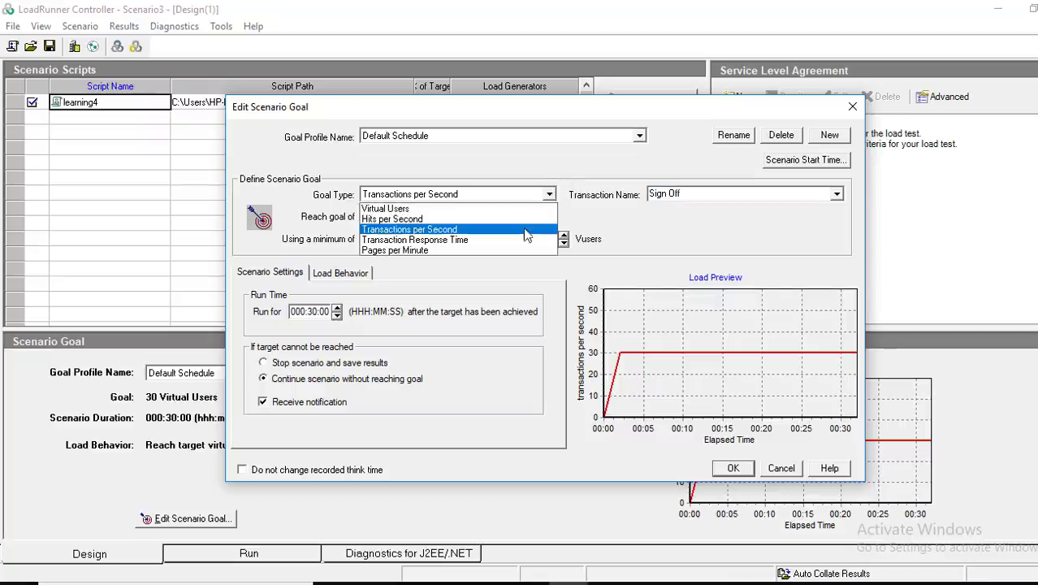
left_click(524, 241)
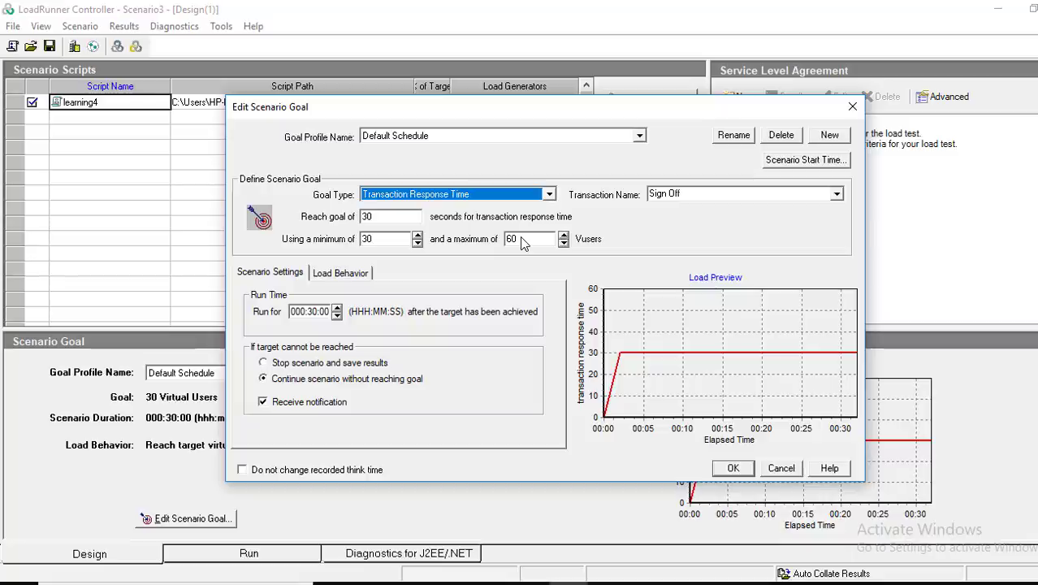
left_click(549, 195)
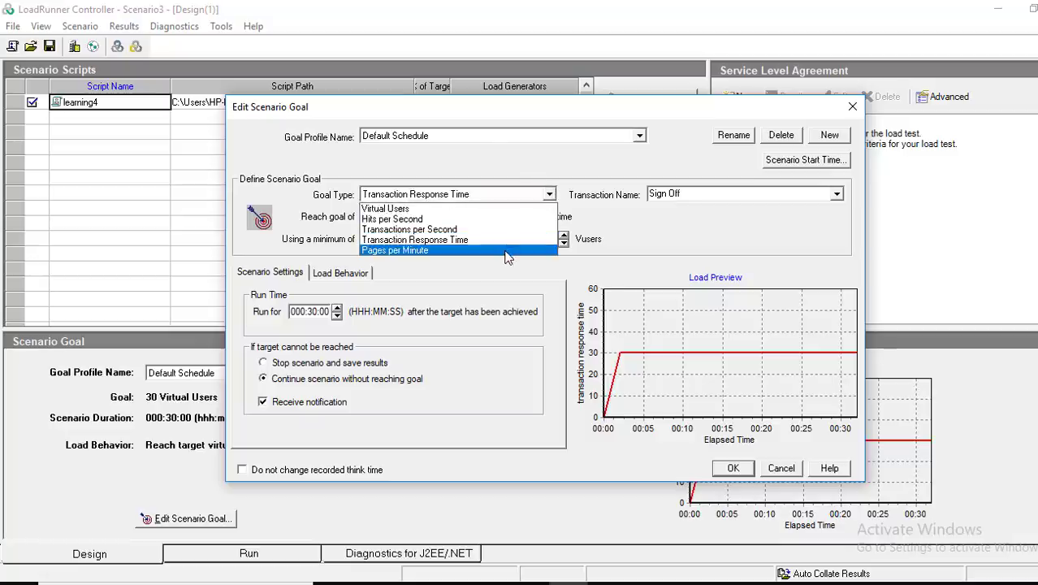
left_click(508, 251)
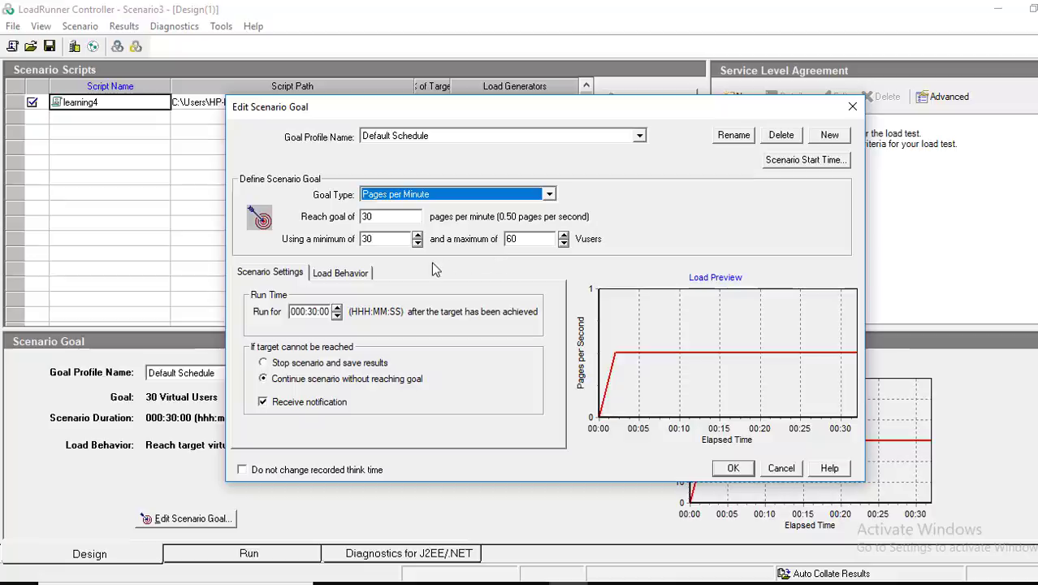
left_click(338, 309)
left_click(337, 314)
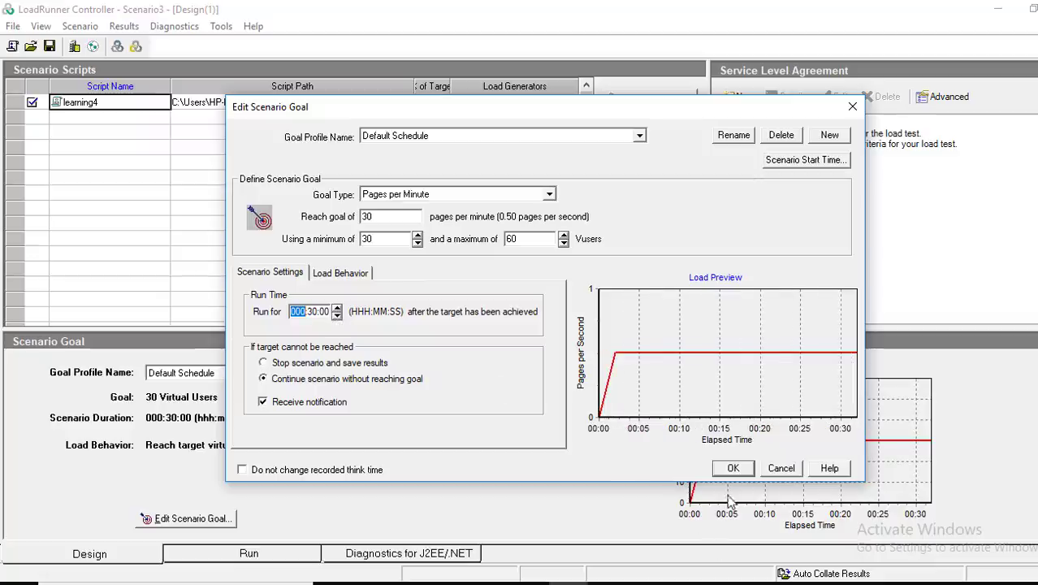
left_click(774, 469)
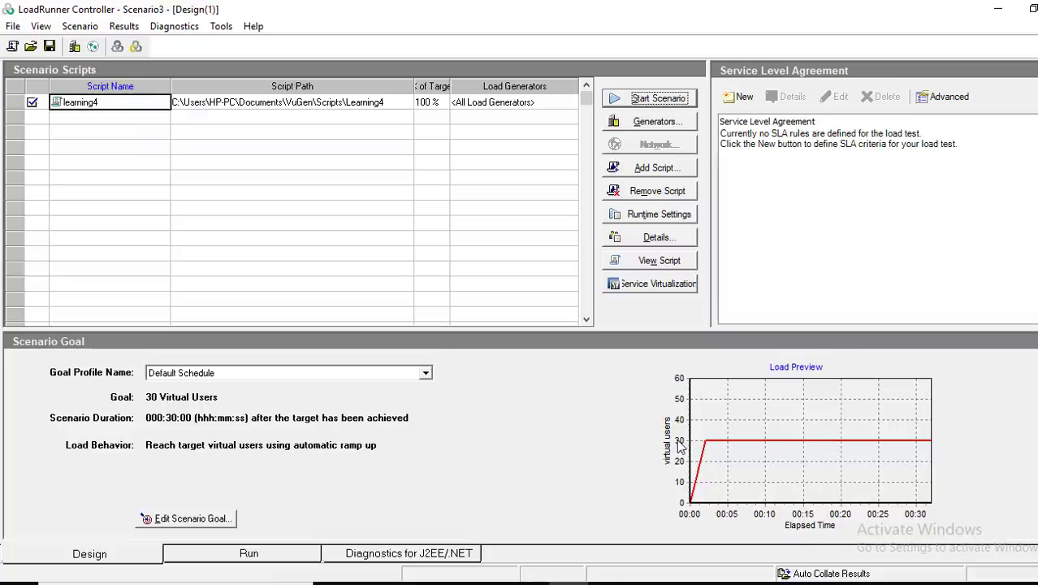
key("F9")
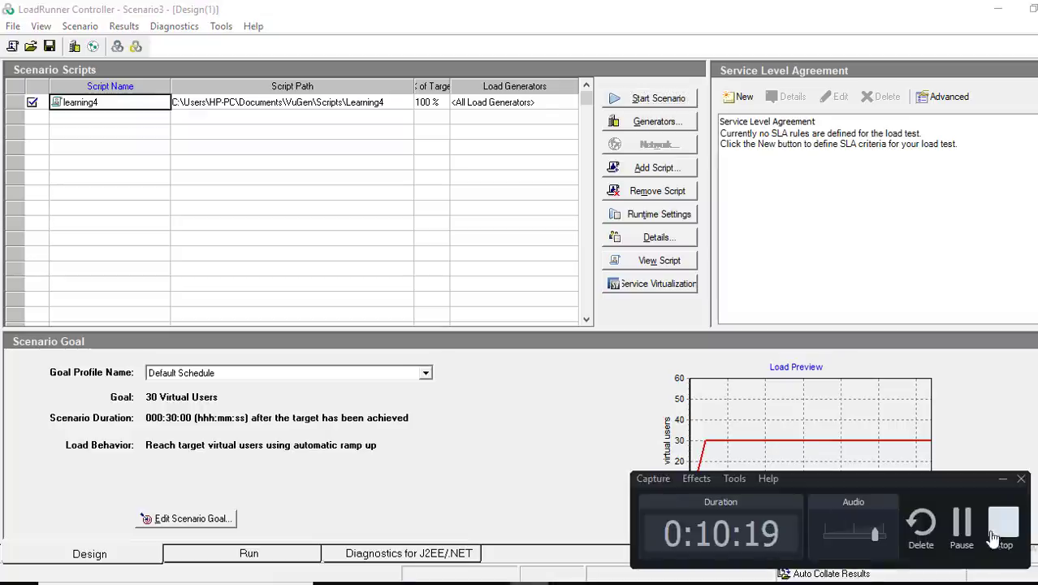
left_click(962, 529)
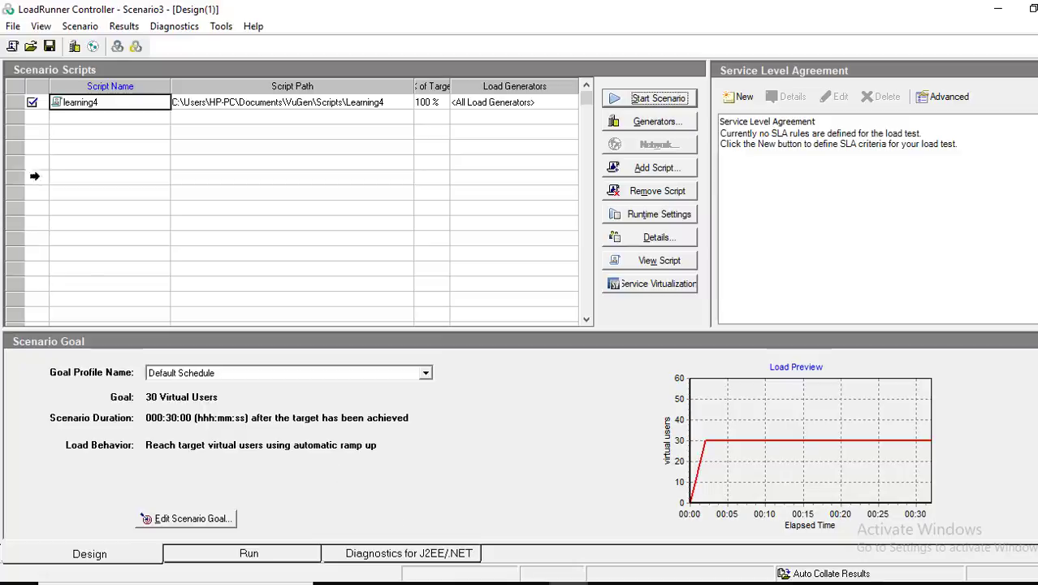
Create a new manual scenario with the Learning4 script, discarding the changes to Scenario3
left_click(14, 27)
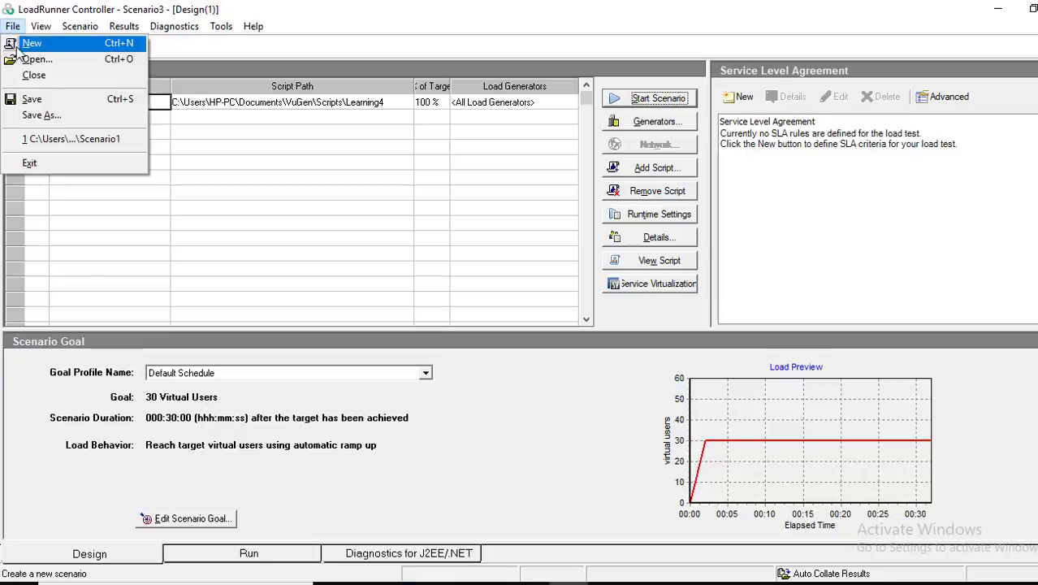
left_click(31, 43)
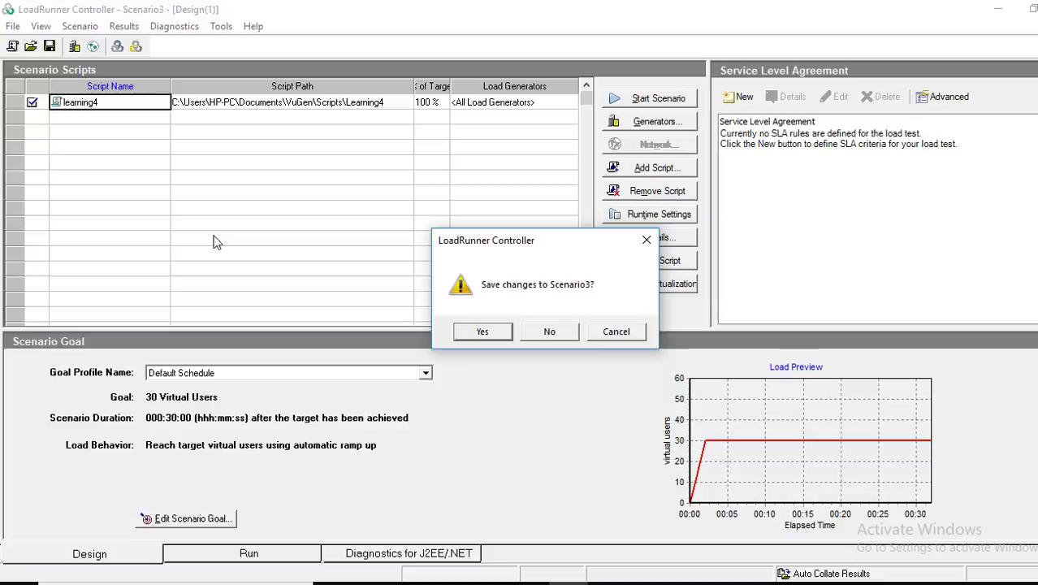
left_click(551, 331)
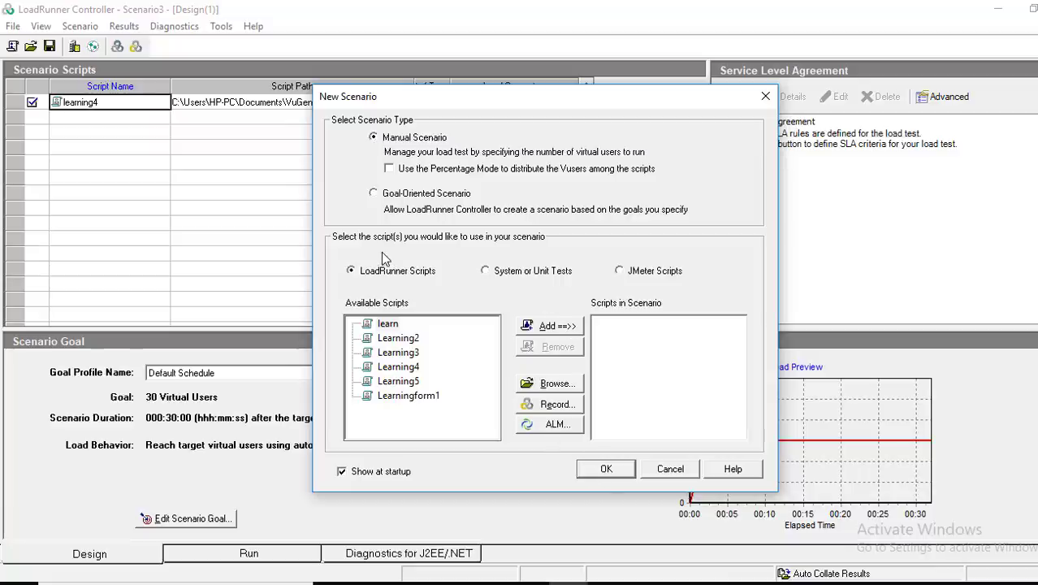
left_click(408, 370)
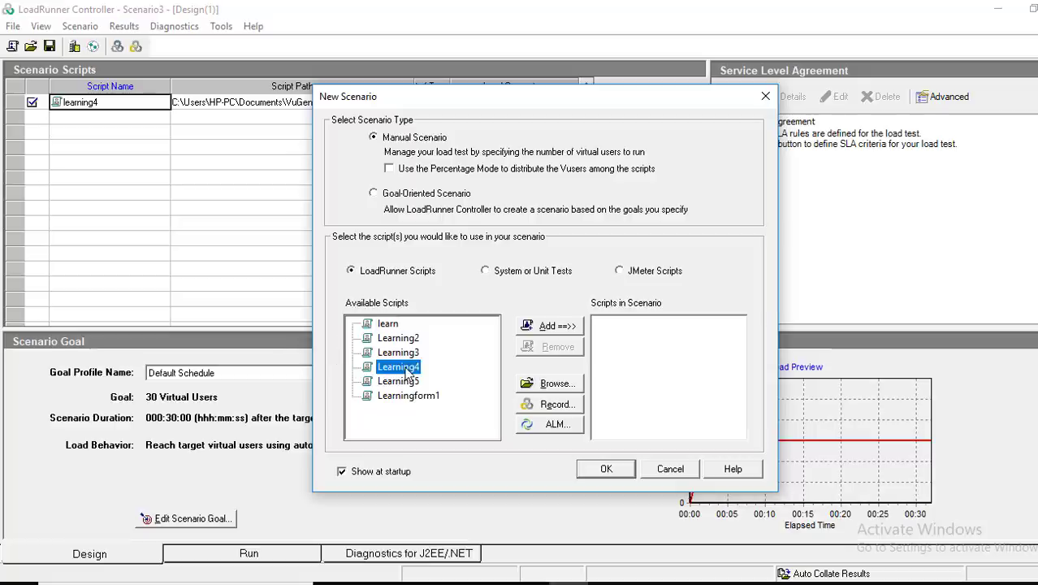
left_click(548, 327)
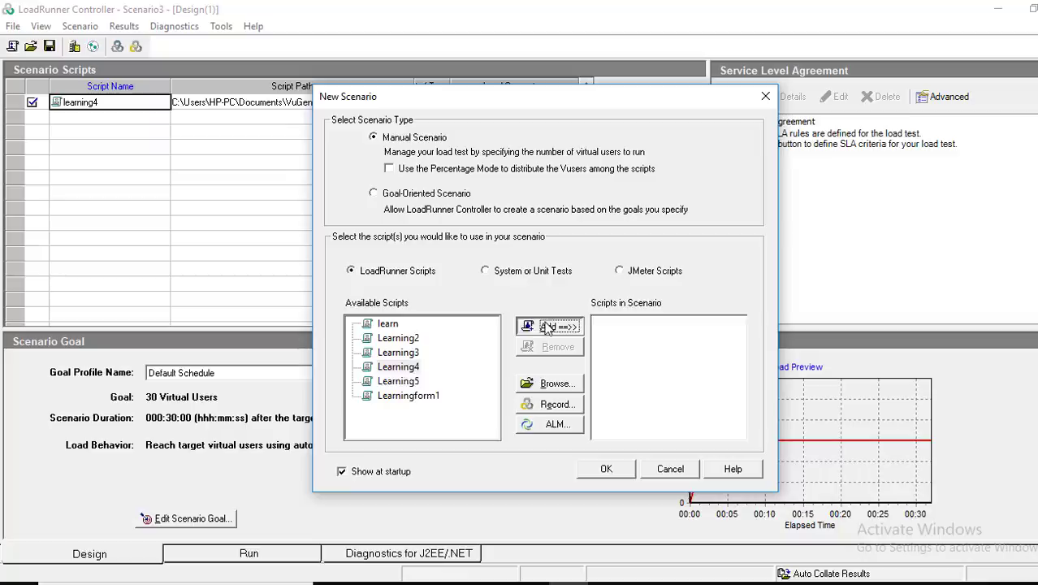
left_click(607, 470)
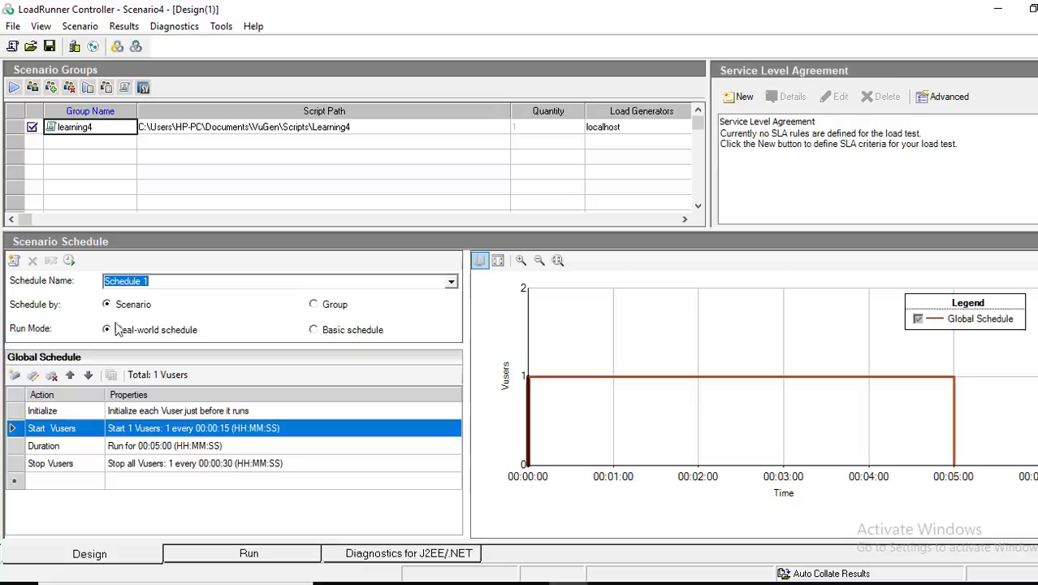
Review the Initialize and Start Vusers action settings of the real-world global schedule
left_click(157, 412)
double_click(157, 409)
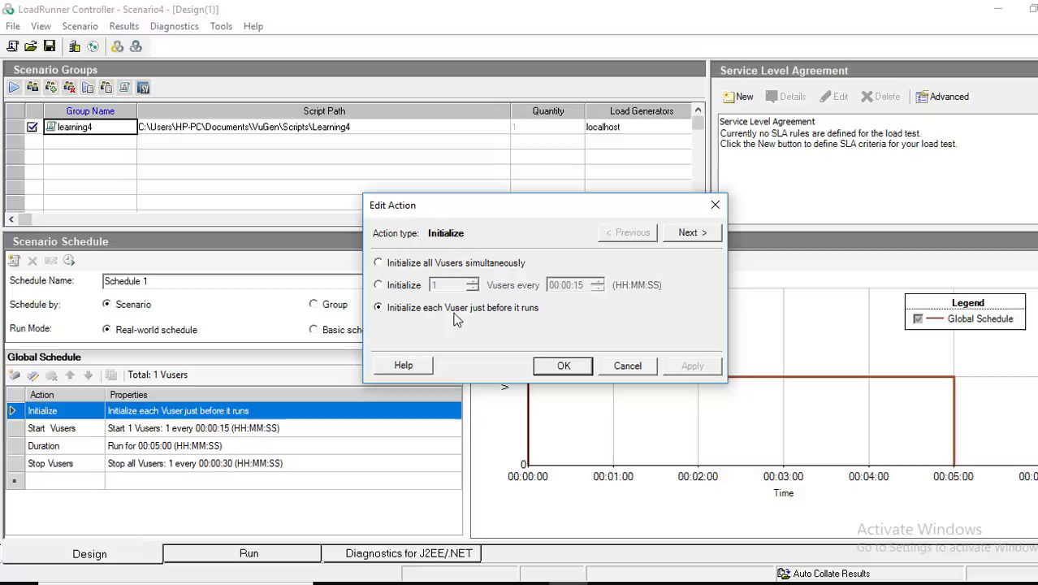
left_click(560, 367)
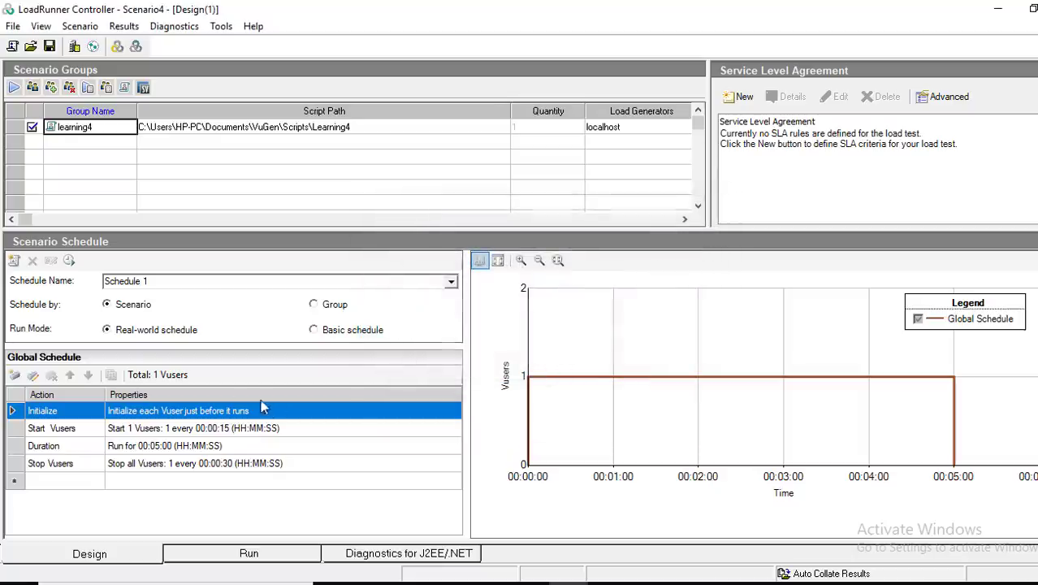
double_click(197, 430)
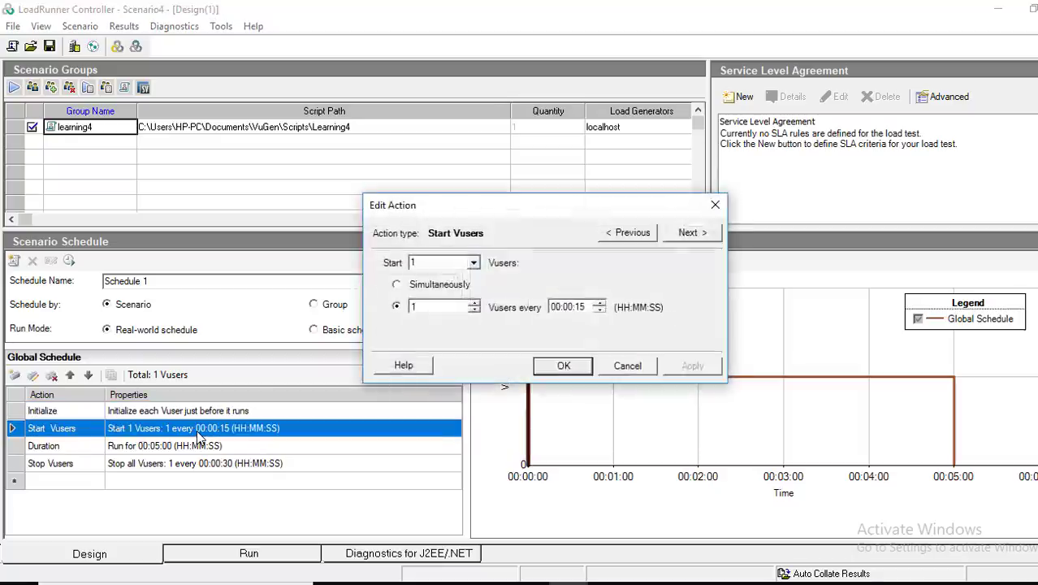
left_click(627, 366)
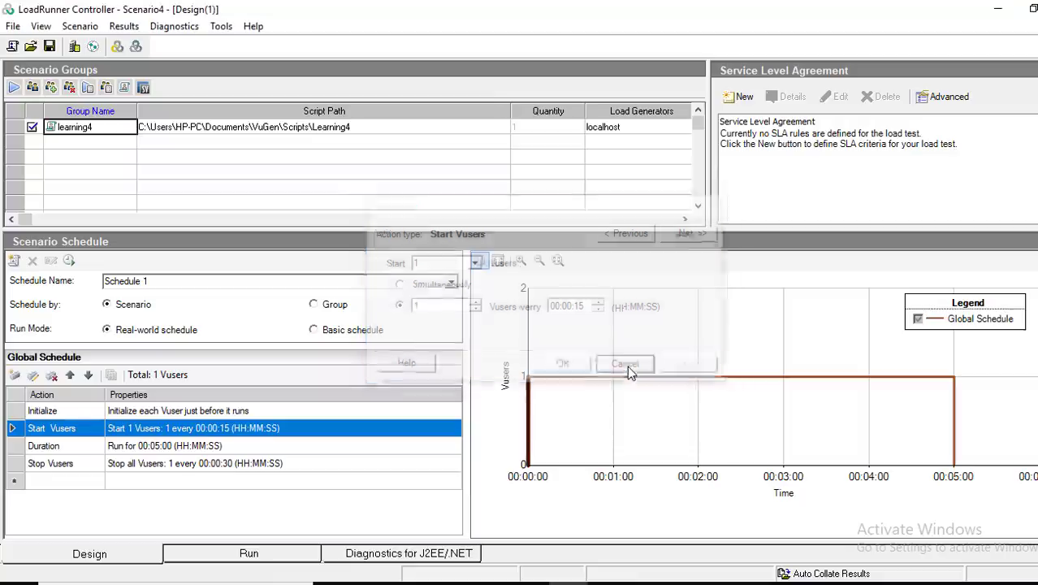
Try a run duration of 01:05:00 in the global schedule and cancel it, and review the Stop Vusers action settings
double_click(260, 449)
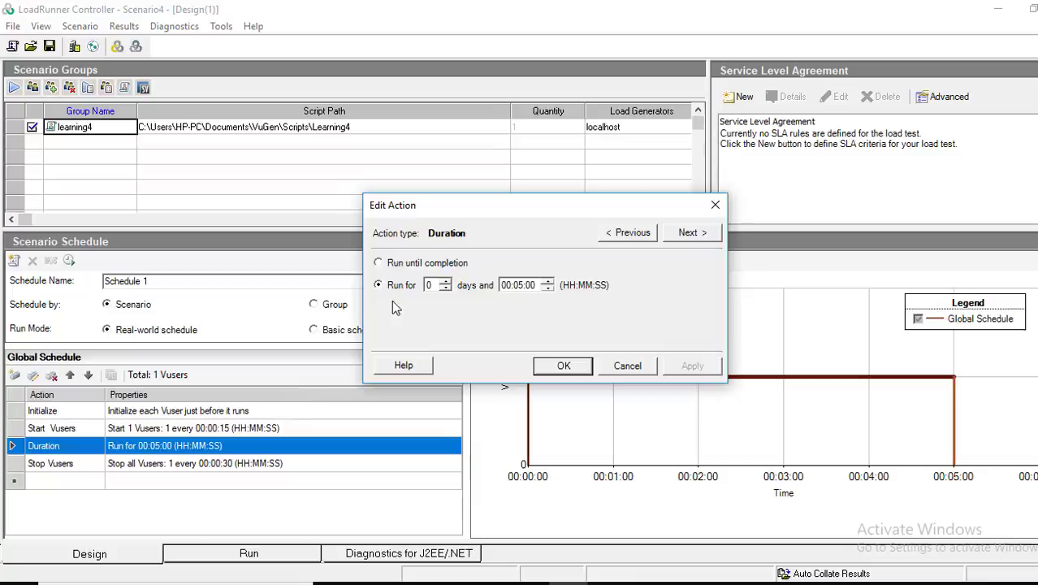
left_click(549, 281)
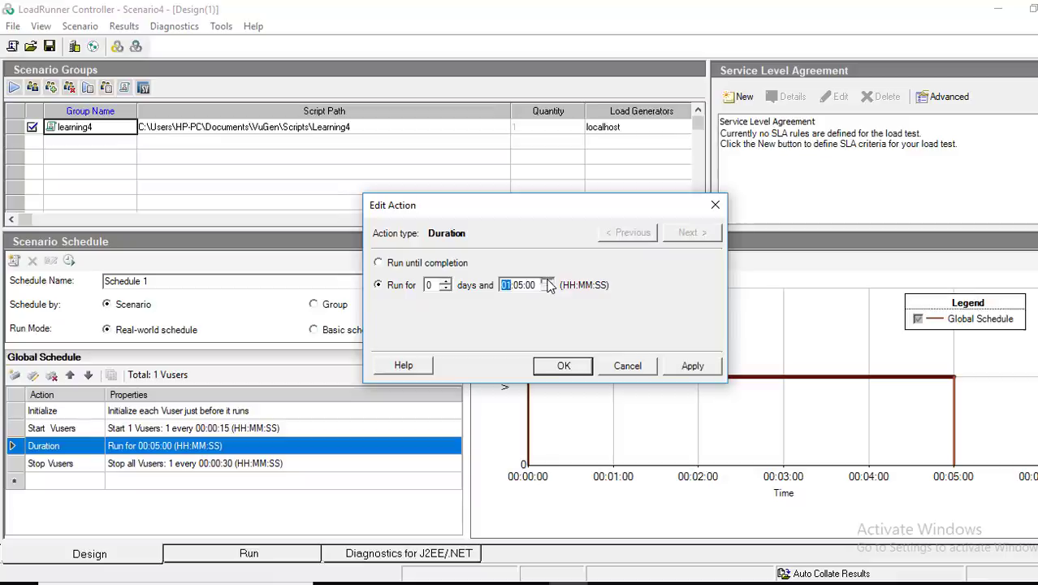
left_click(618, 367)
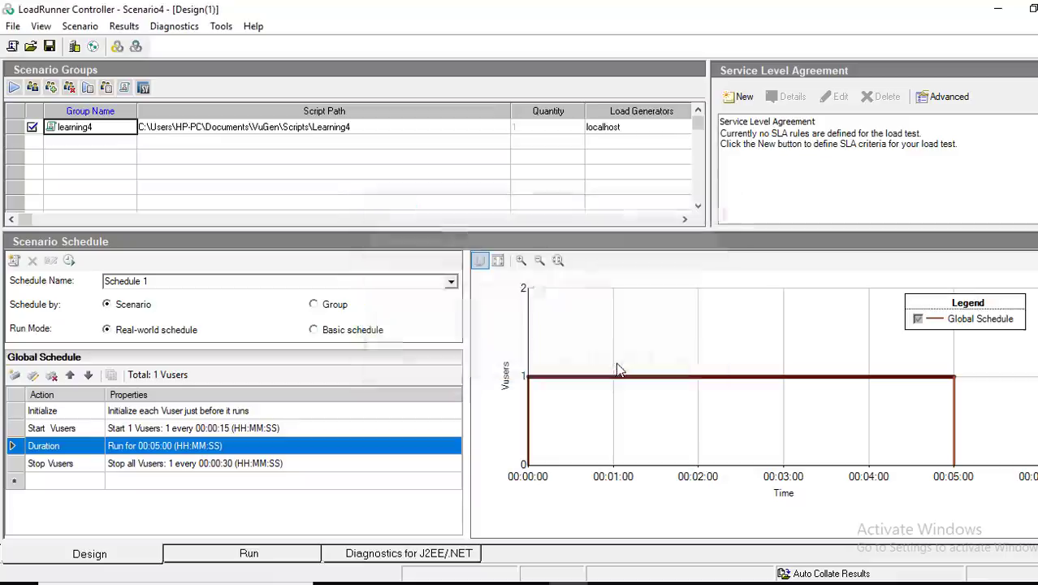
double_click(292, 468)
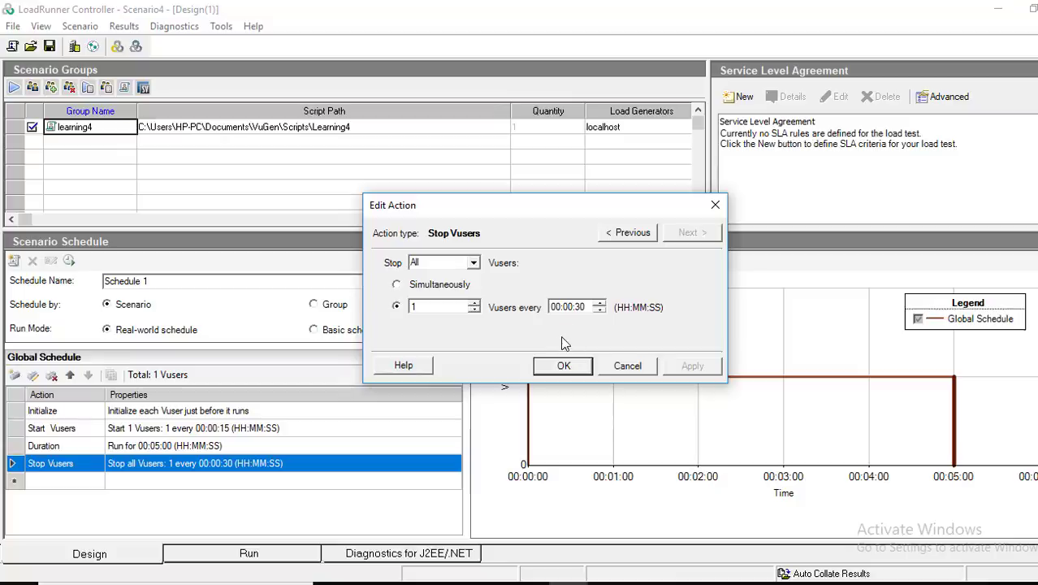
left_click(564, 368)
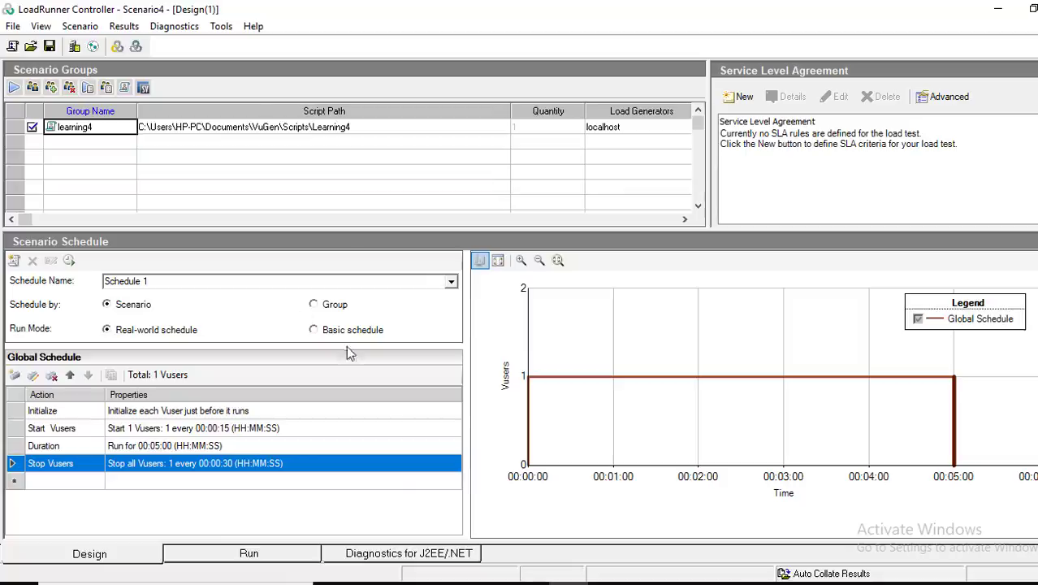
Change the scenario schedule's run mode to Basic schedule, and review its Initialize, Start Vusers and Duration action settings
left_click(315, 331)
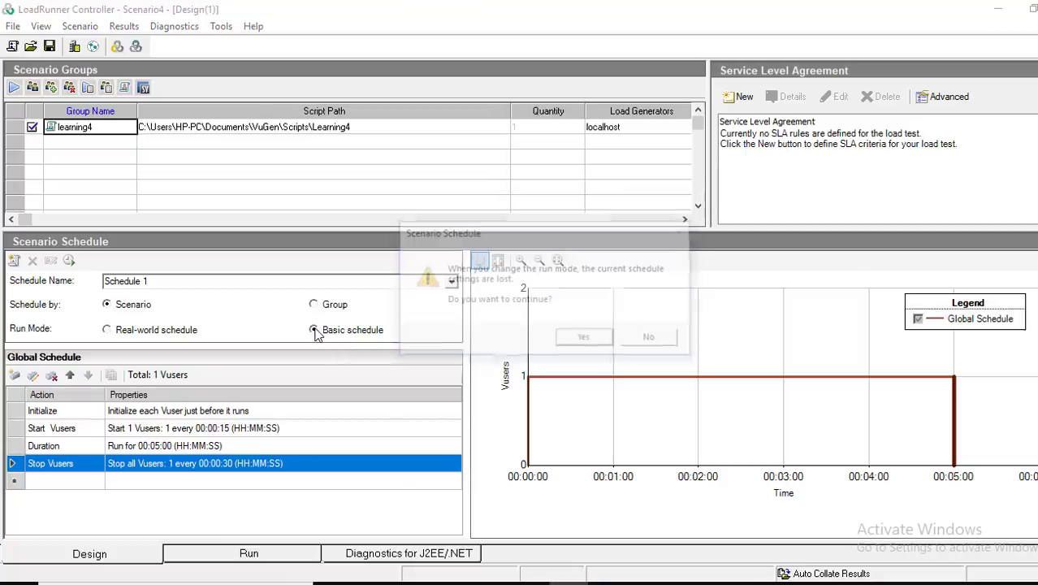
left_click(578, 342)
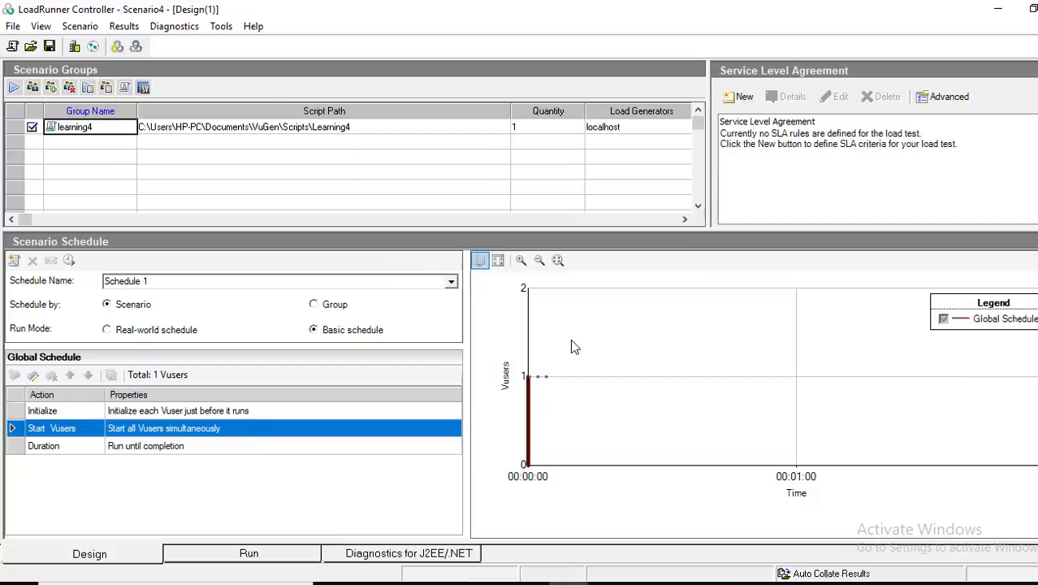
double_click(230, 415)
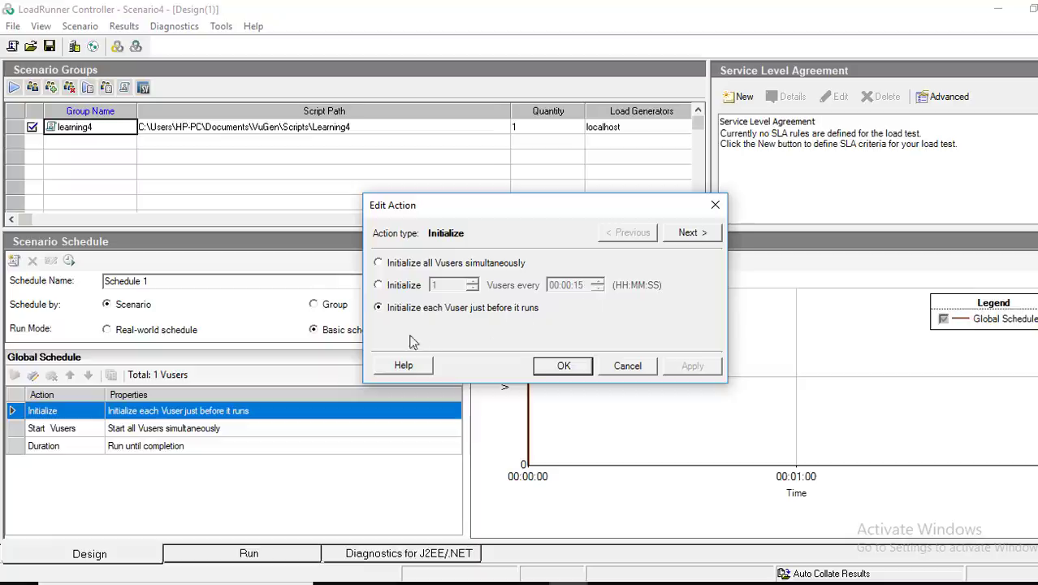
left_click(569, 366)
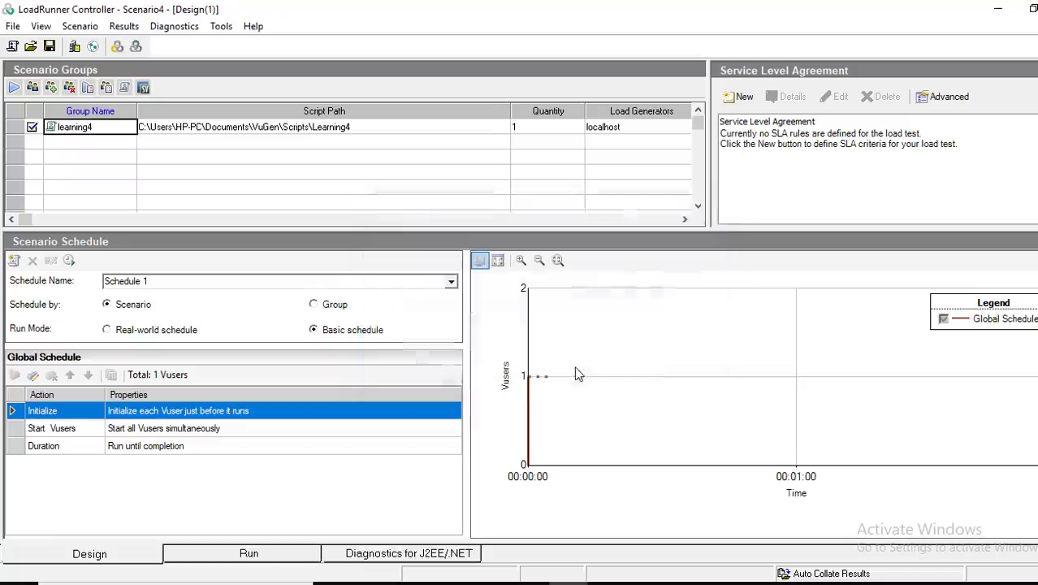
double_click(276, 431)
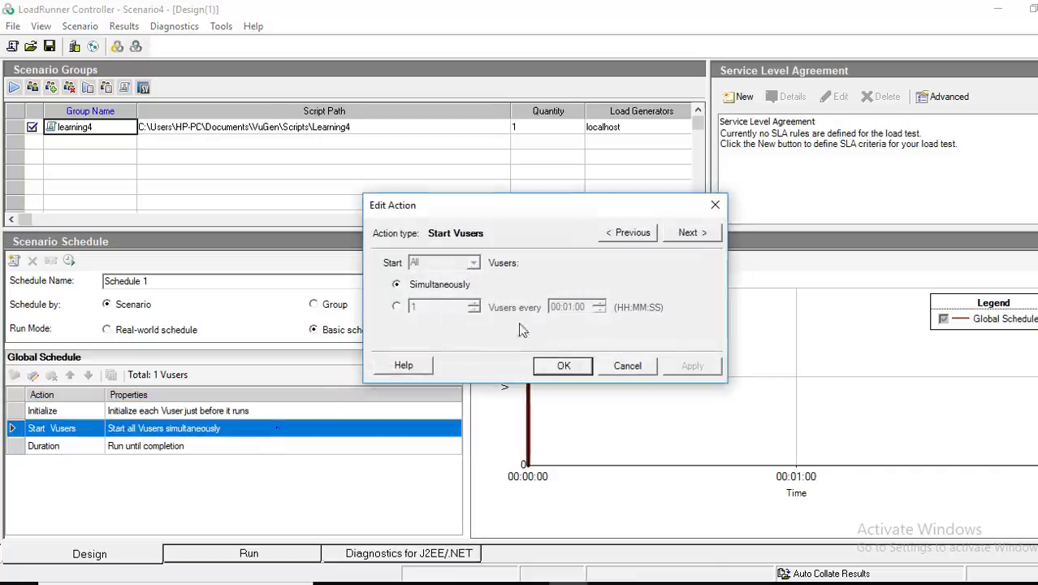
left_click(630, 365)
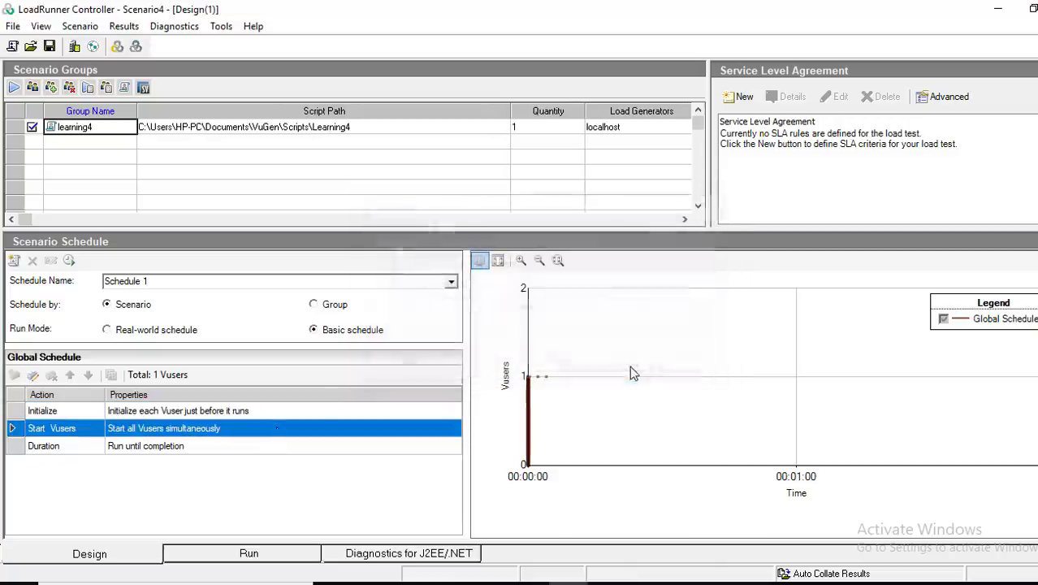
double_click(277, 446)
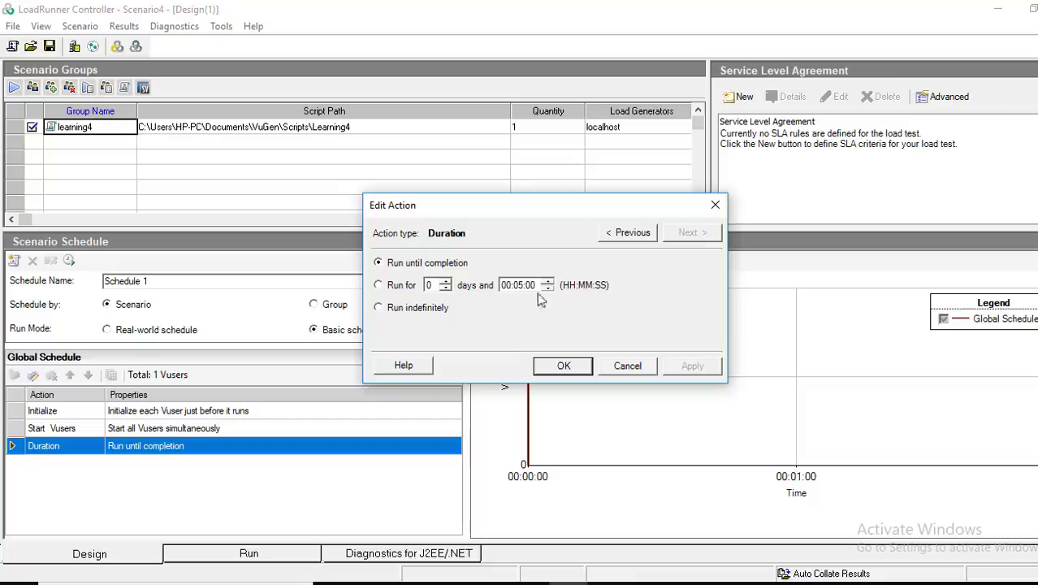
left_click(553, 367)
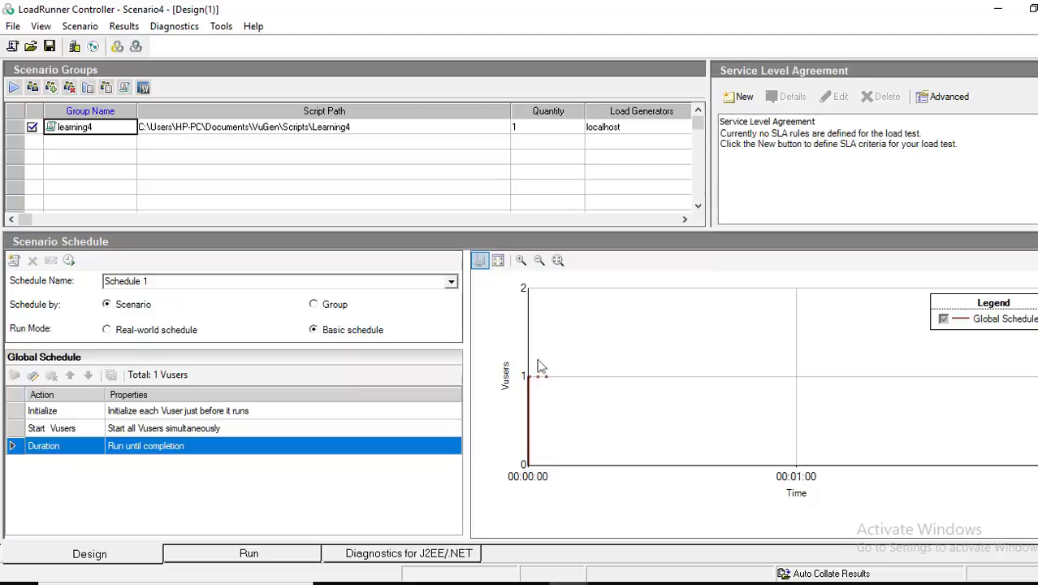
Schedule by Group and set the learning4 group's Start Group action to start 00:00:00 after the scenario begins
left_click(313, 304)
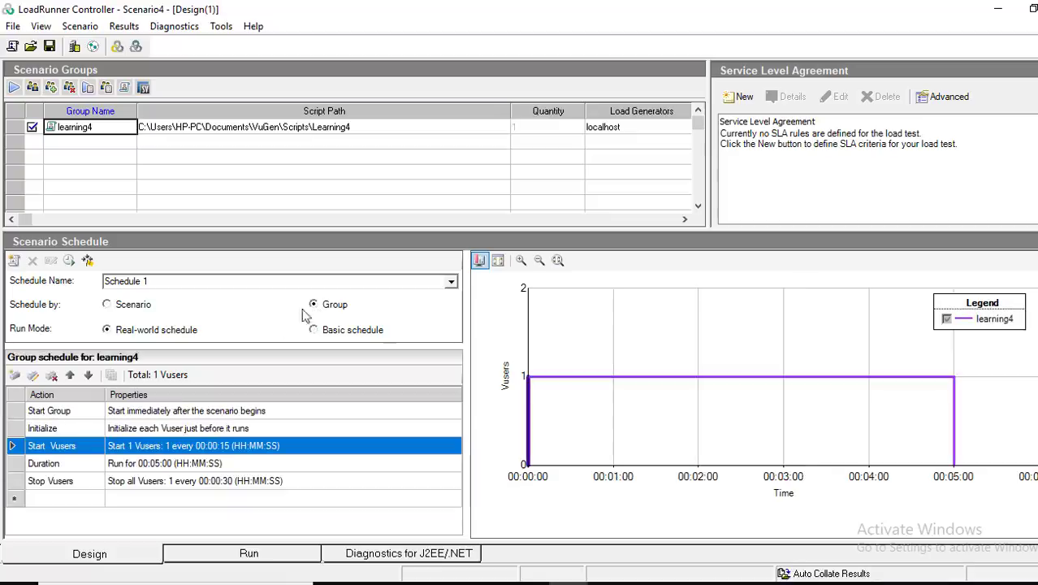
double_click(192, 413)
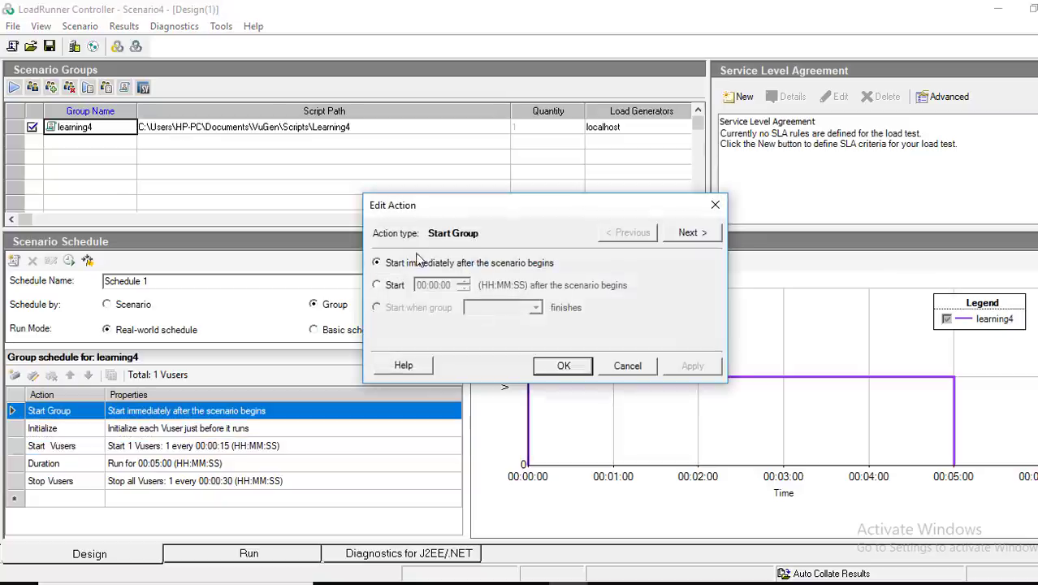
left_click(379, 286)
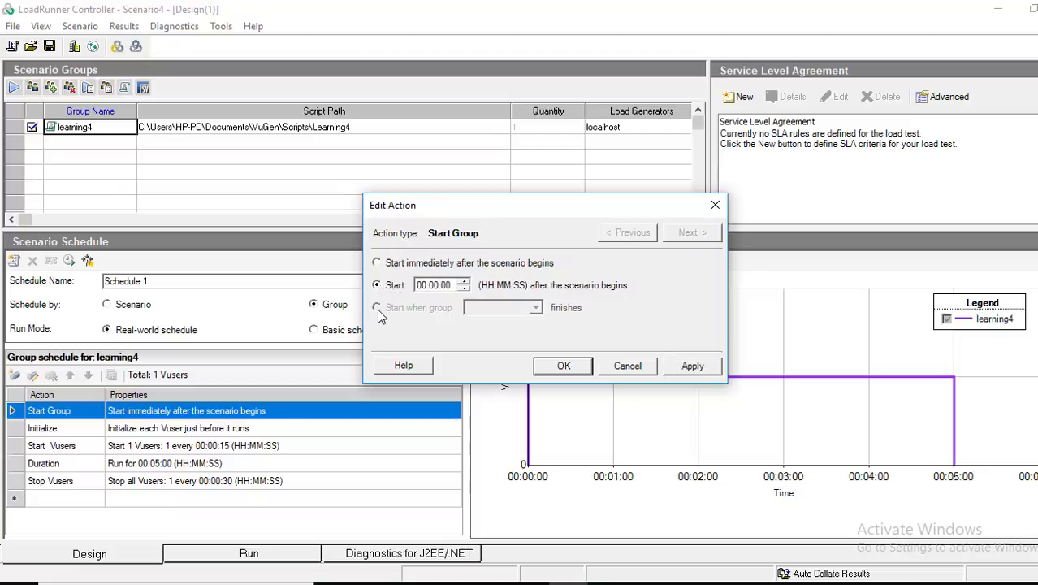
left_click(562, 366)
left_click(564, 366)
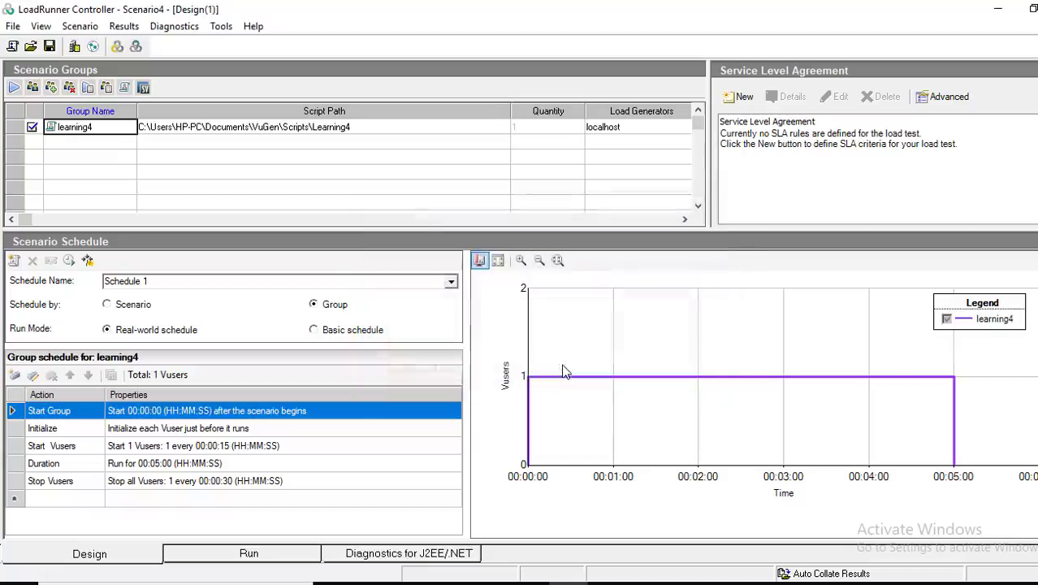
Review the Start Vusers, Duration and Stop Vusers action settings of the learning4 real-world group schedule
left_click(199, 431)
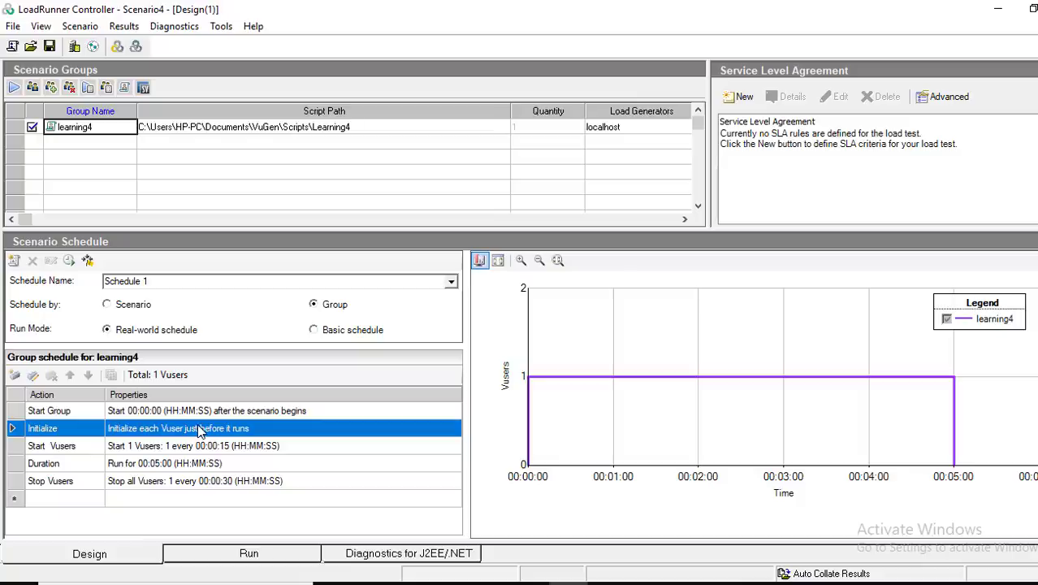
left_click(191, 452)
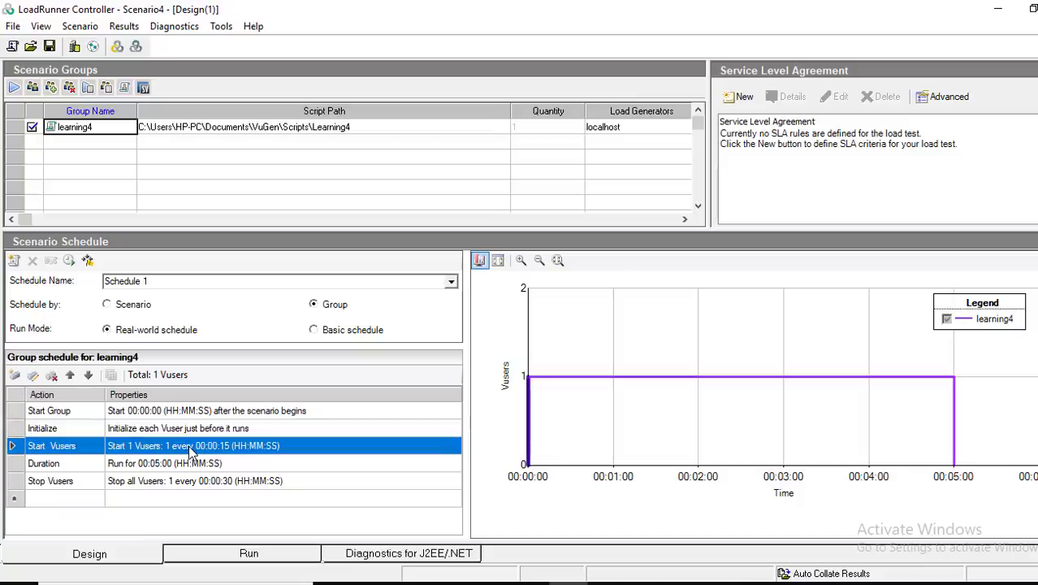
double_click(191, 452)
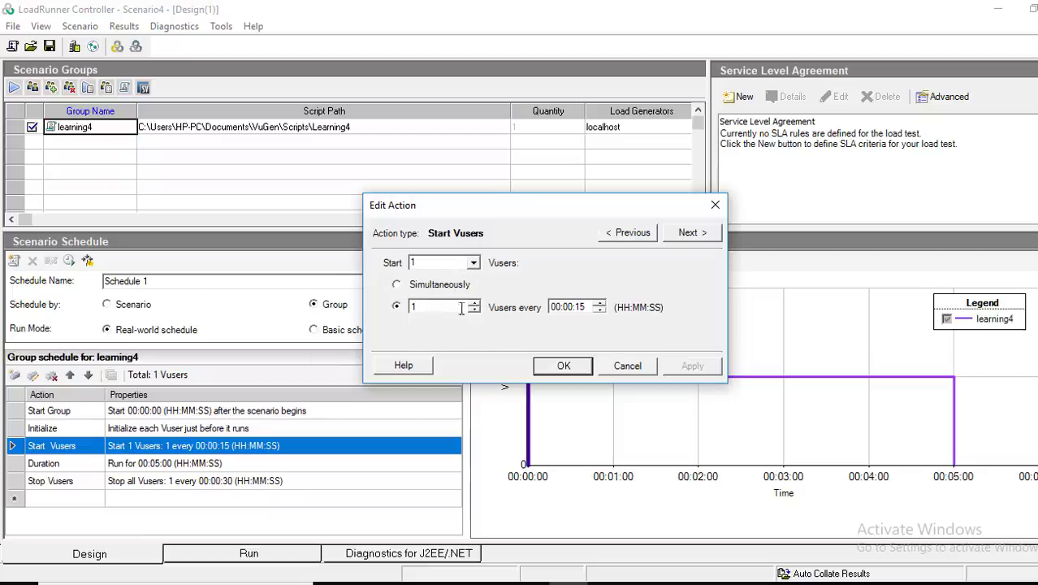
left_click(569, 369)
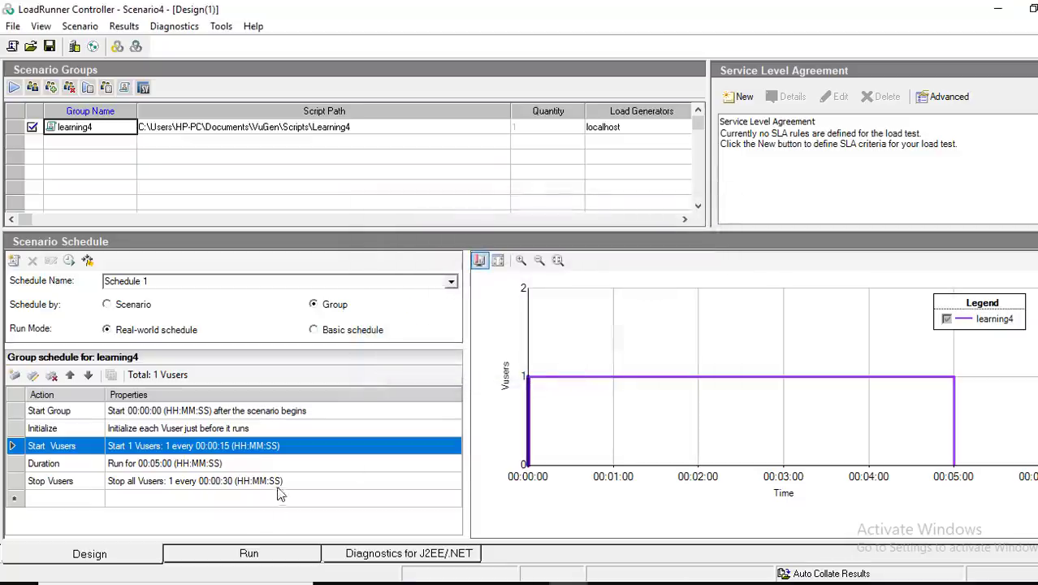
double_click(291, 466)
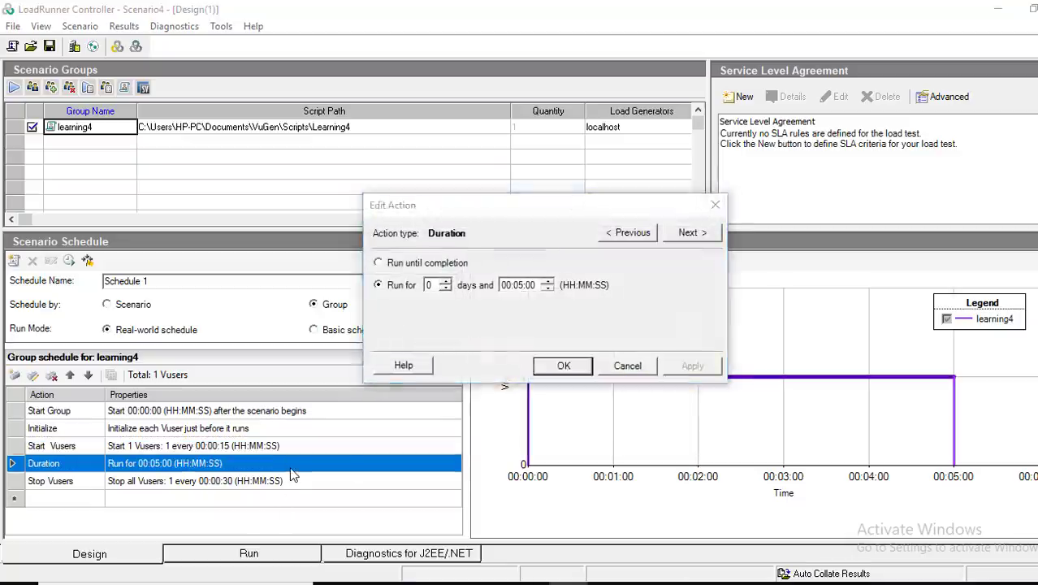
left_click(567, 367)
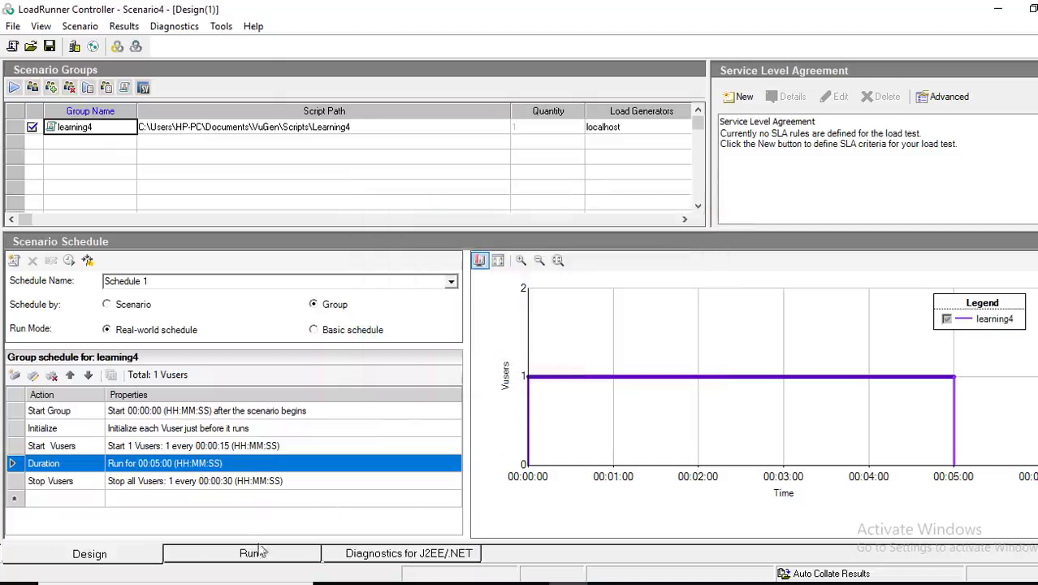
double_click(294, 481)
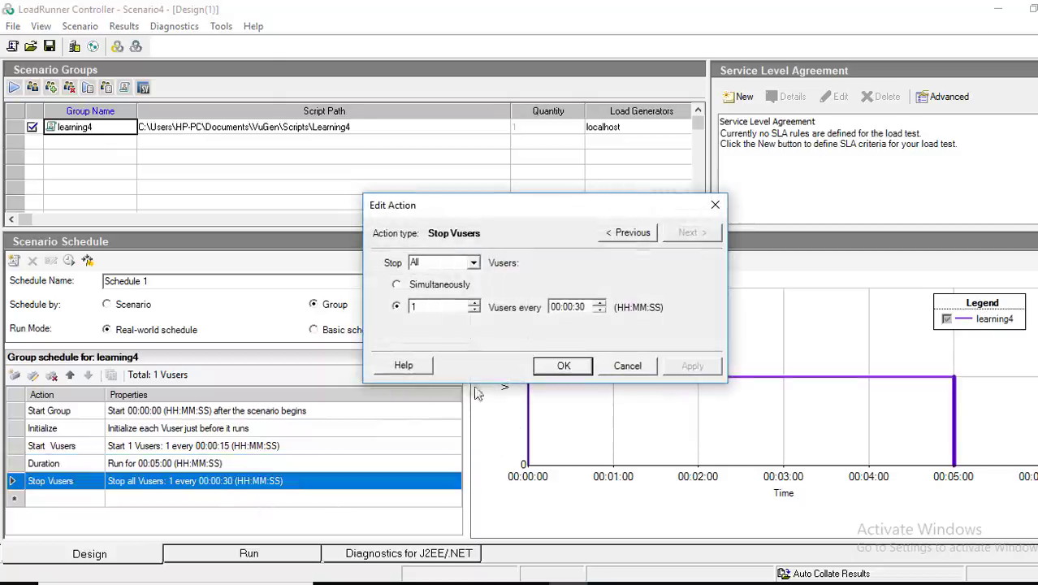
left_click(560, 367)
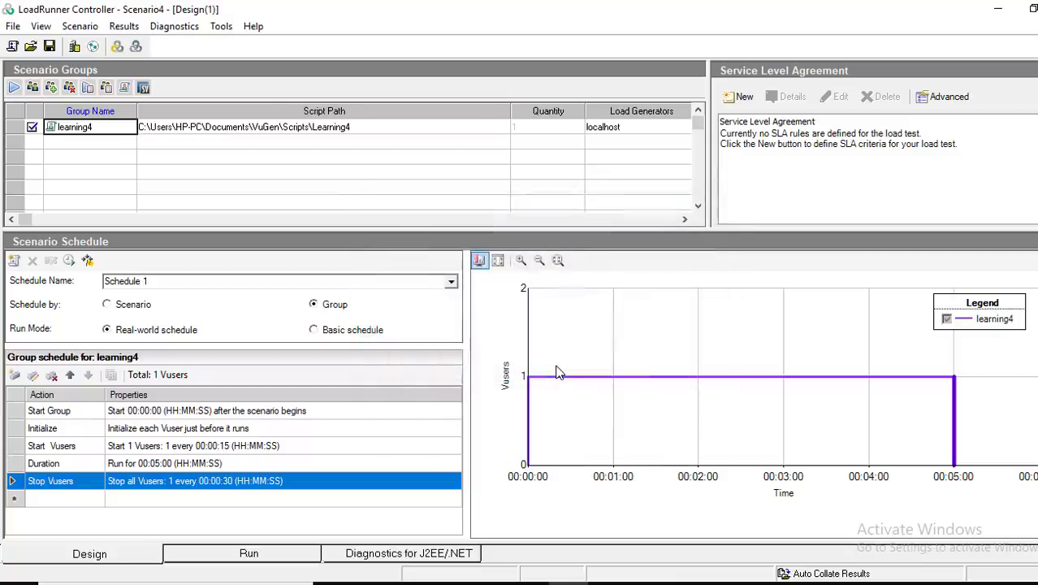
Change the learning4 group's run mode to Basic schedule, and review its Start Group action settings
left_click(316, 333)
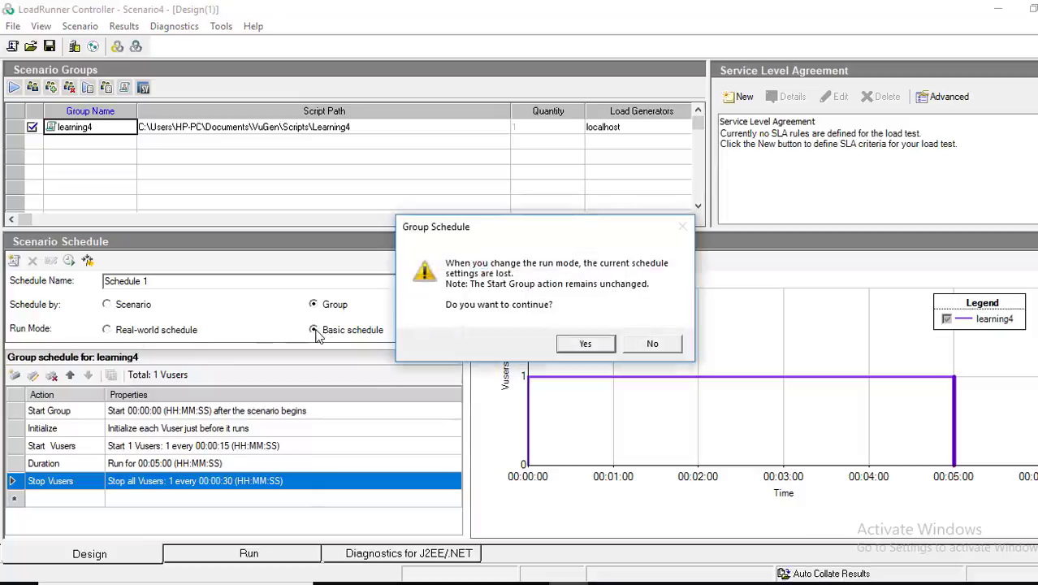
left_click(583, 347)
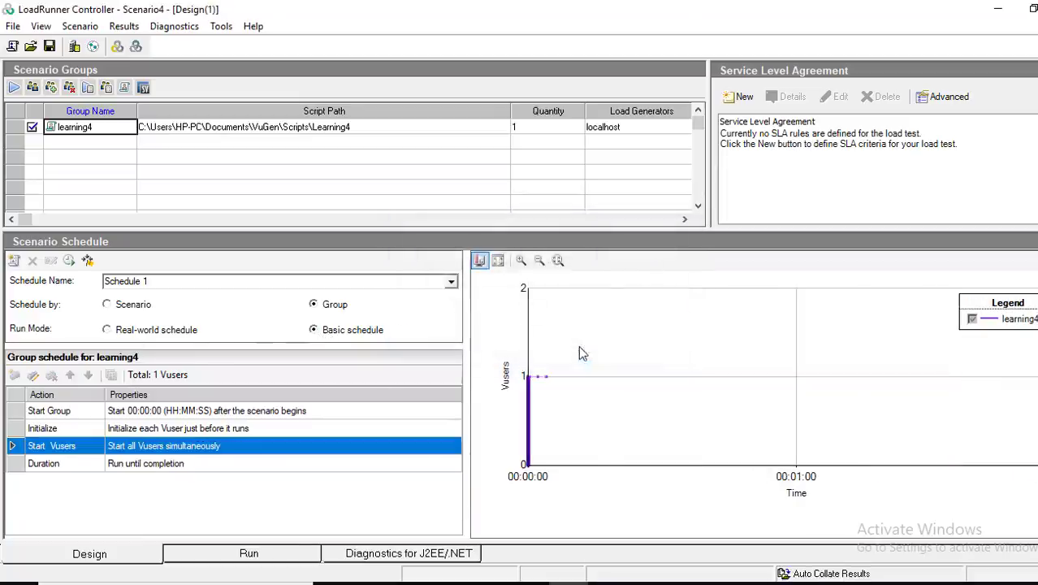
double_click(252, 418)
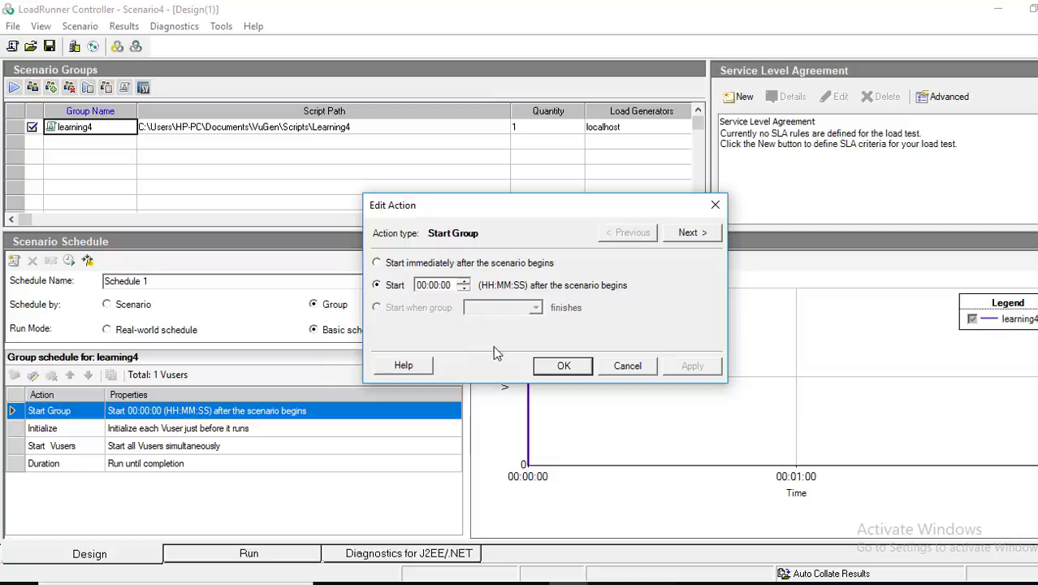
left_click(564, 367)
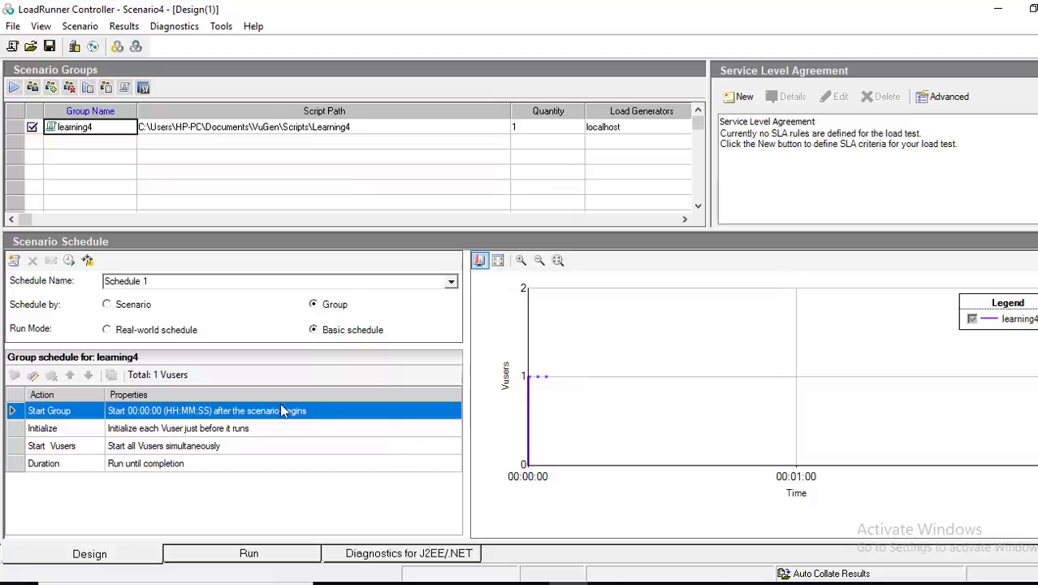
Review the Initialize, Start Vusers and Duration action settings of the learning4 basic group schedule
left_click(208, 434)
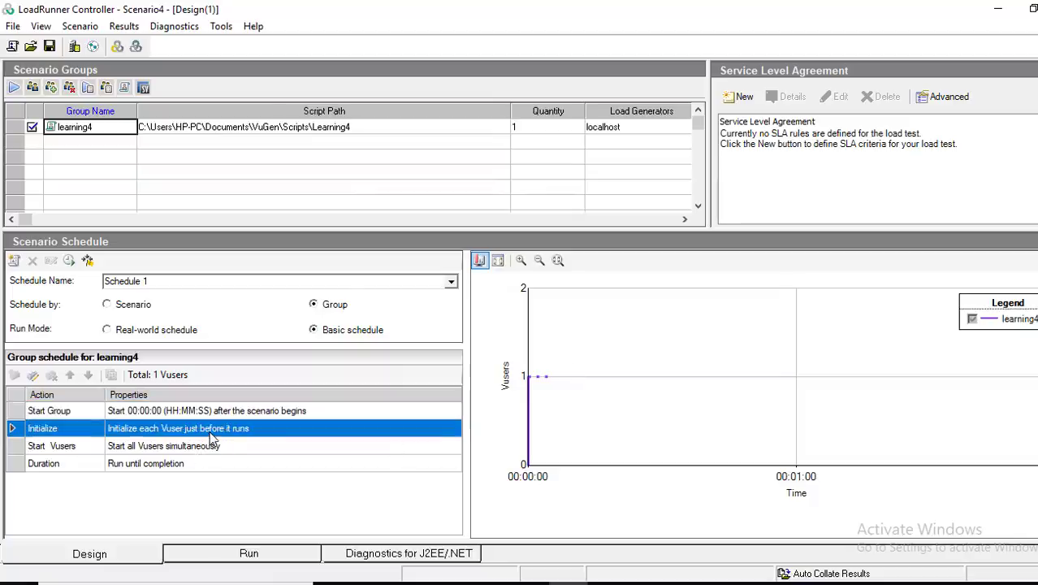
double_click(212, 439)
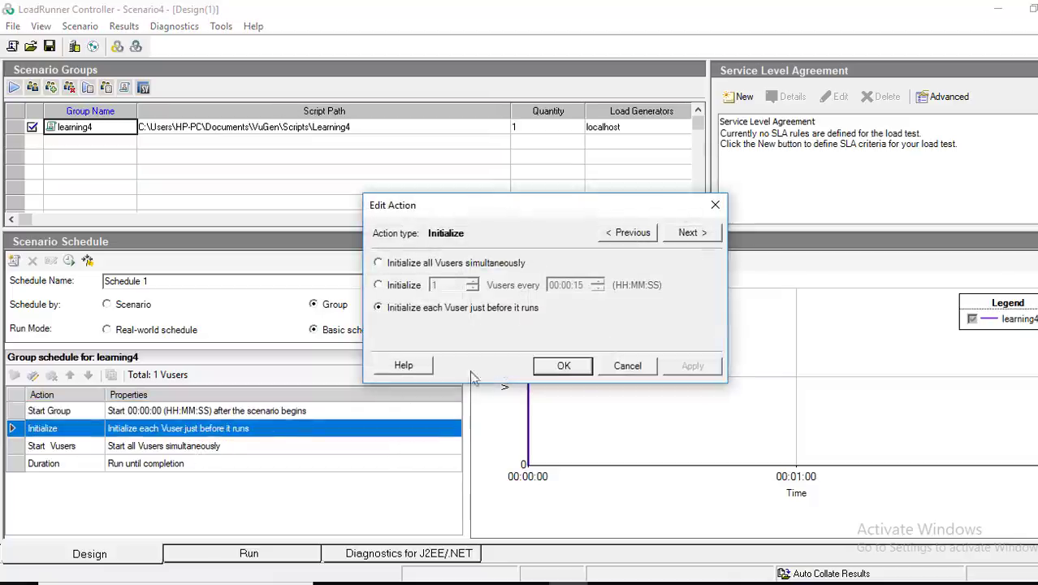
left_click(554, 369)
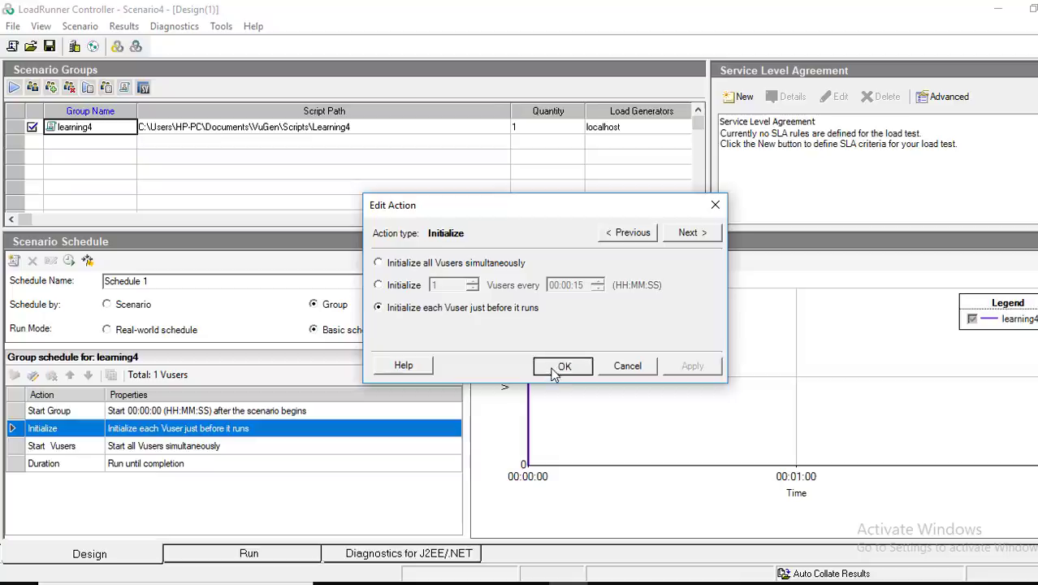
double_click(192, 449)
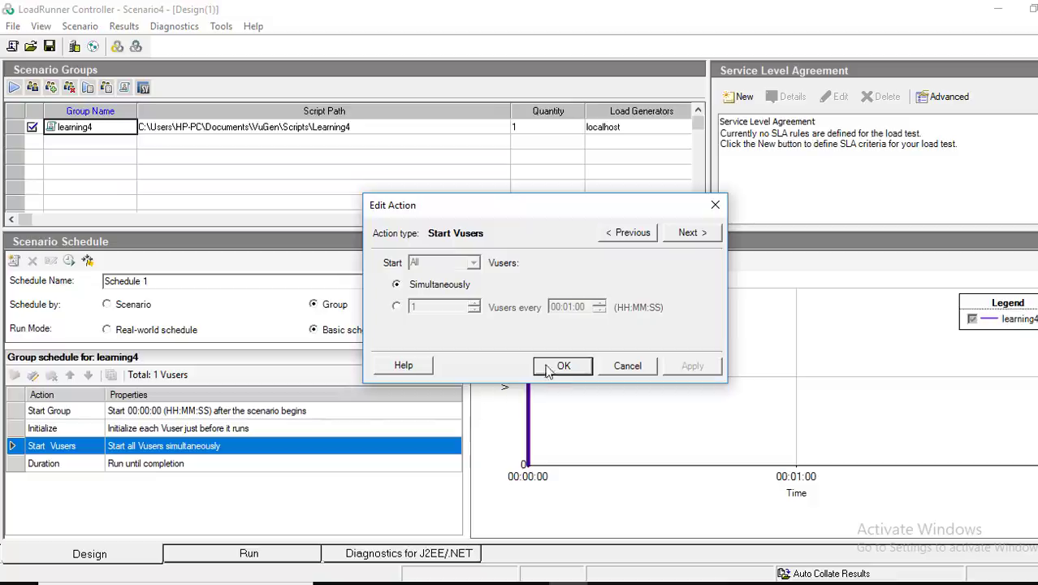
left_click(557, 367)
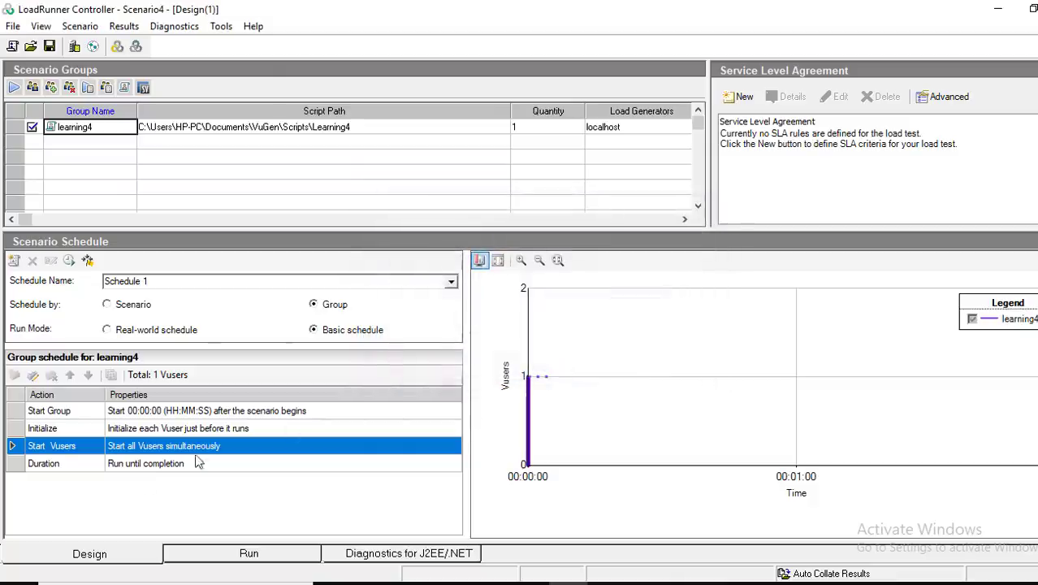
double_click(149, 470)
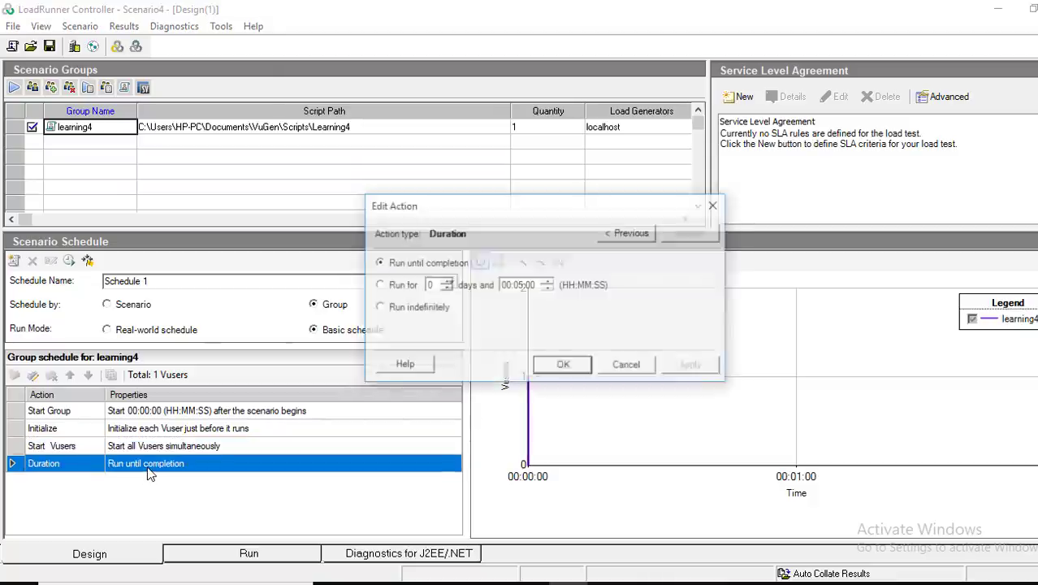
left_click(569, 369)
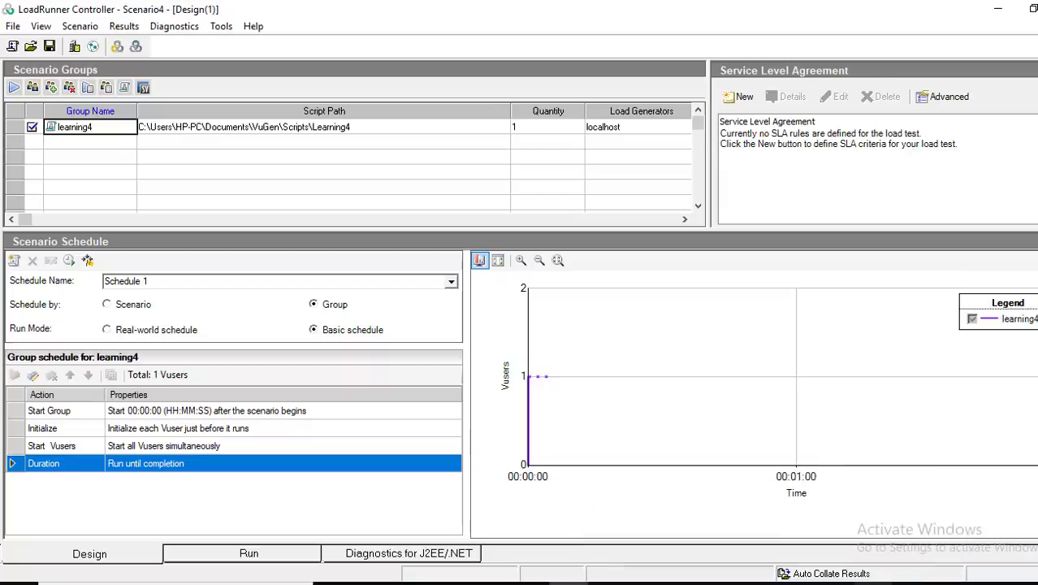
Create a new manual scenario with only the Learning4 script, discarding the changes to Scenario4
left_click(13, 45)
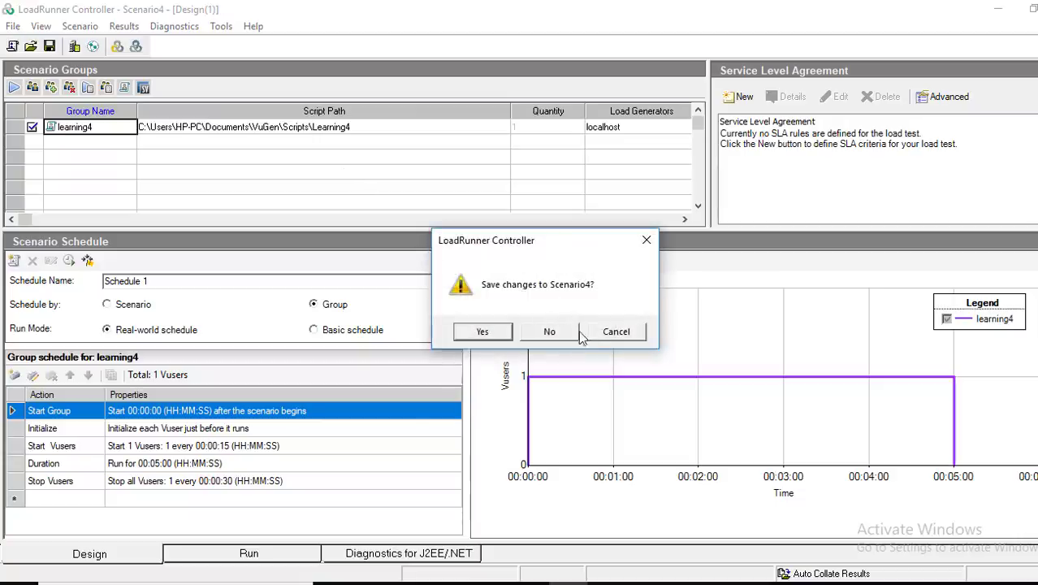
left_click(552, 332)
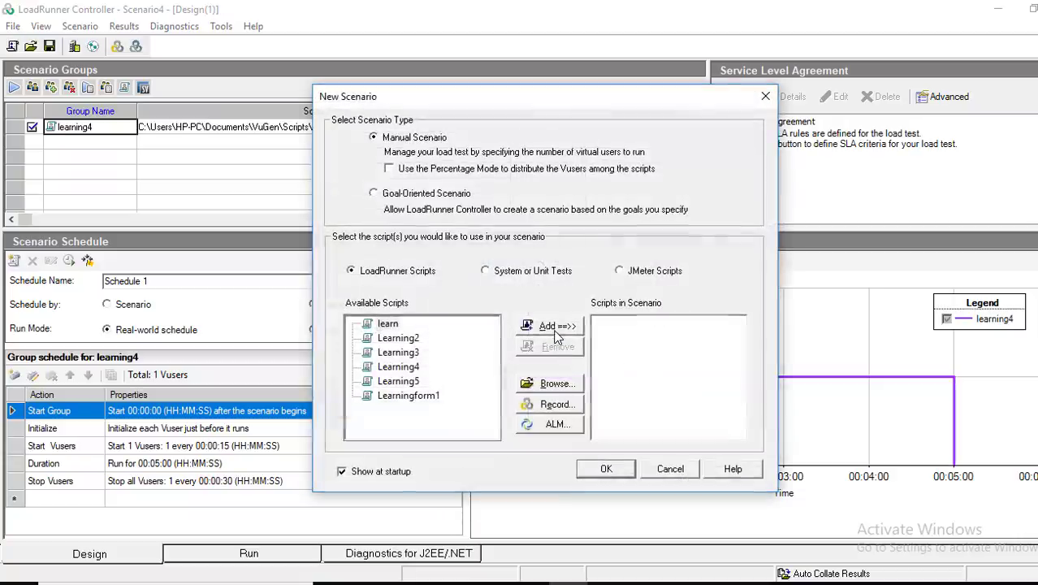
left_click(405, 368)
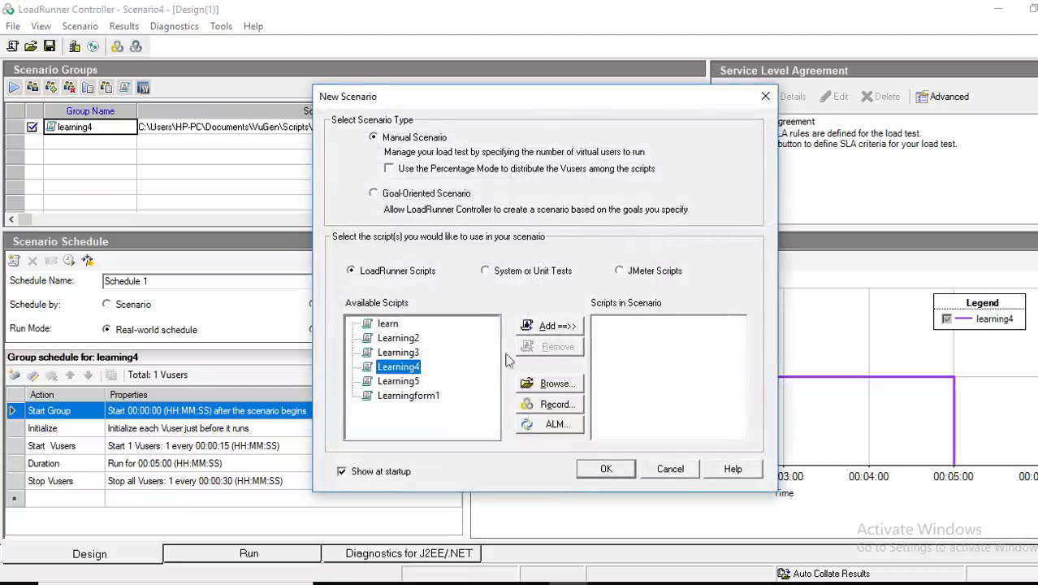
left_click(556, 335)
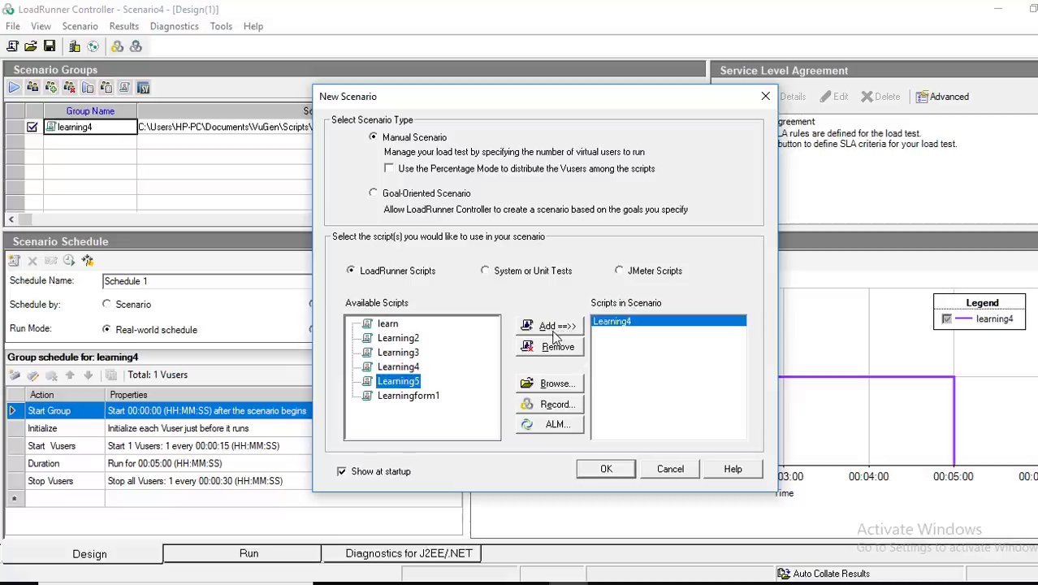
left_click(406, 368)
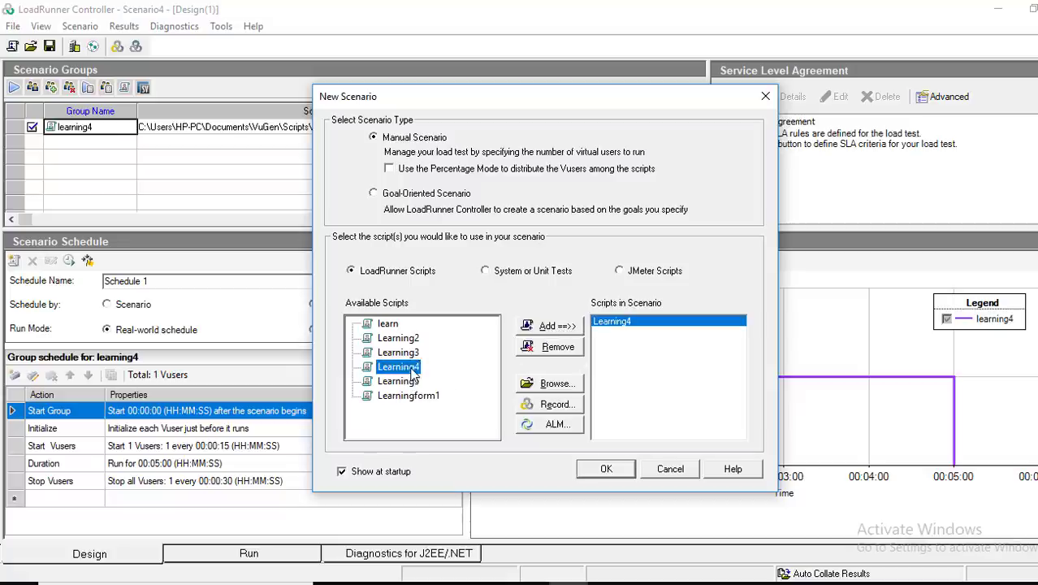
left_click(606, 471)
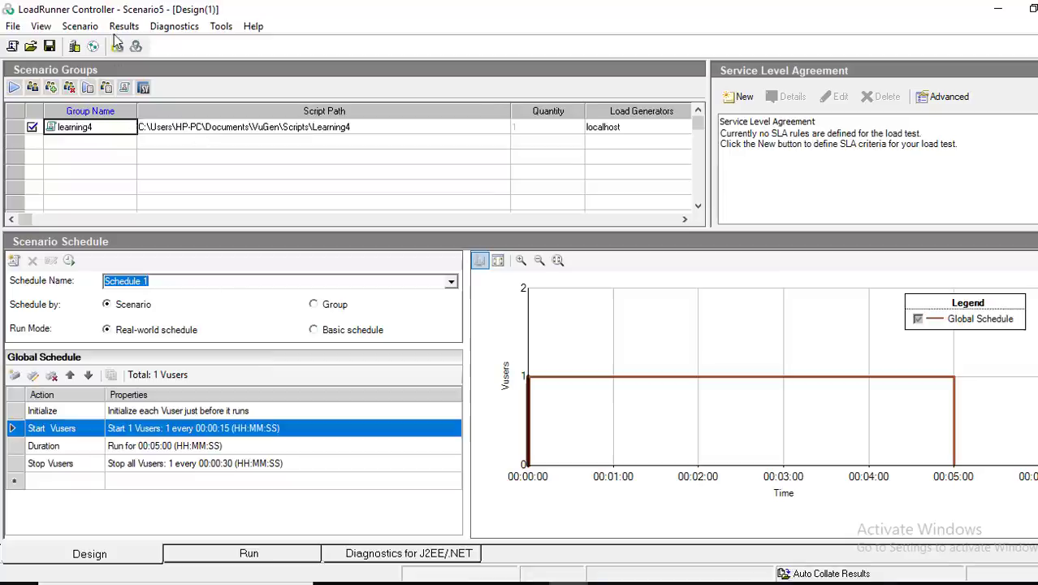
Create a new manual scenario with the Learning4 and Learning5 scripts, discarding the changes to Scenario5
left_click(13, 26)
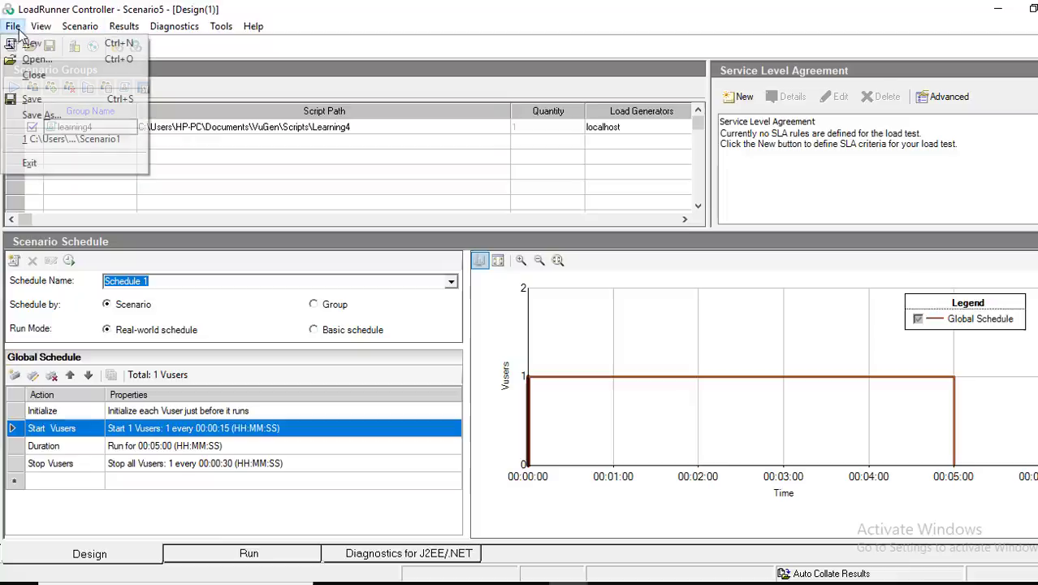
left_click(30, 44)
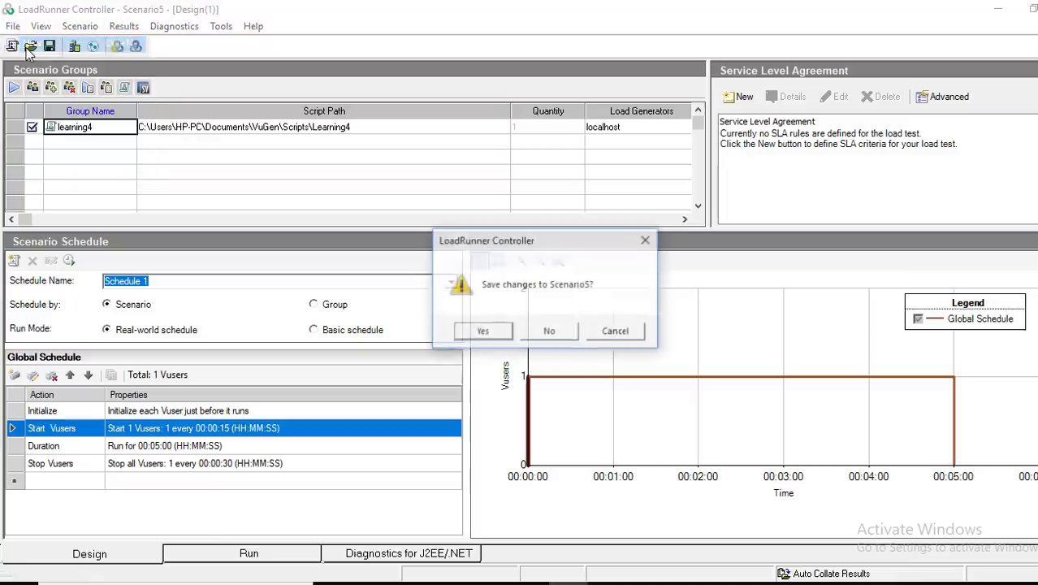
left_click(531, 330)
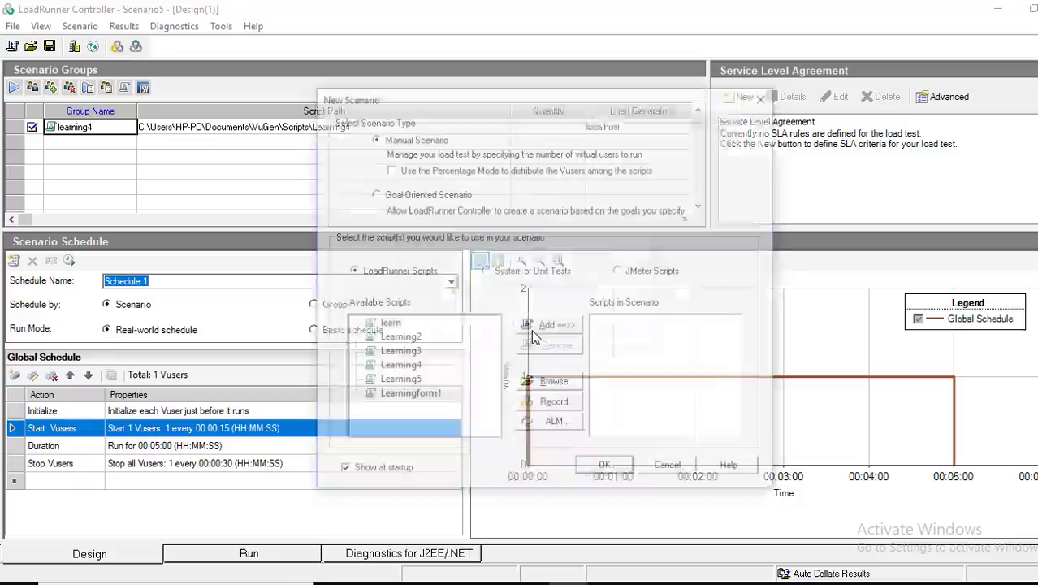
left_click(397, 368)
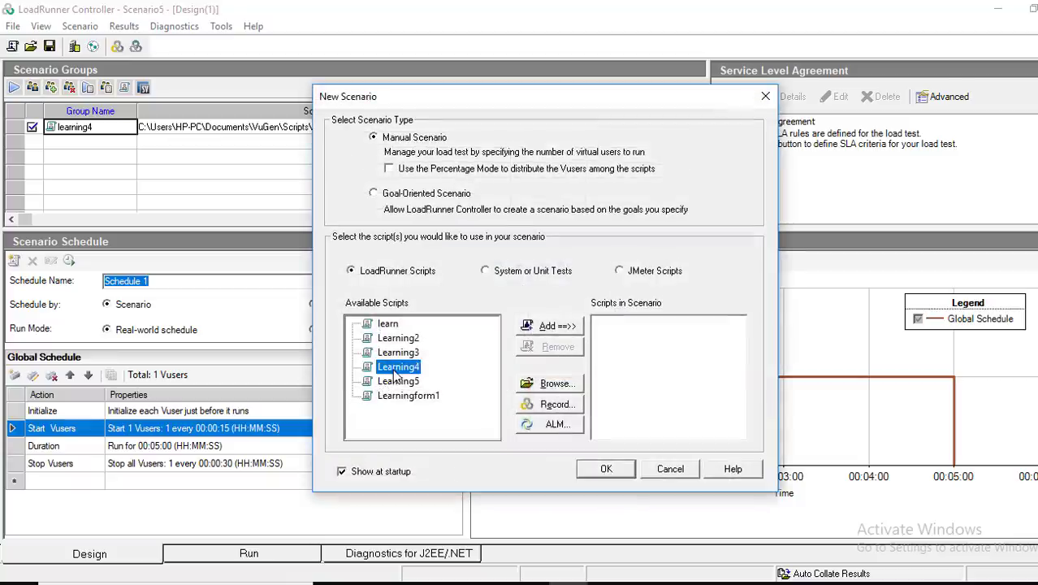
left_click(555, 326)
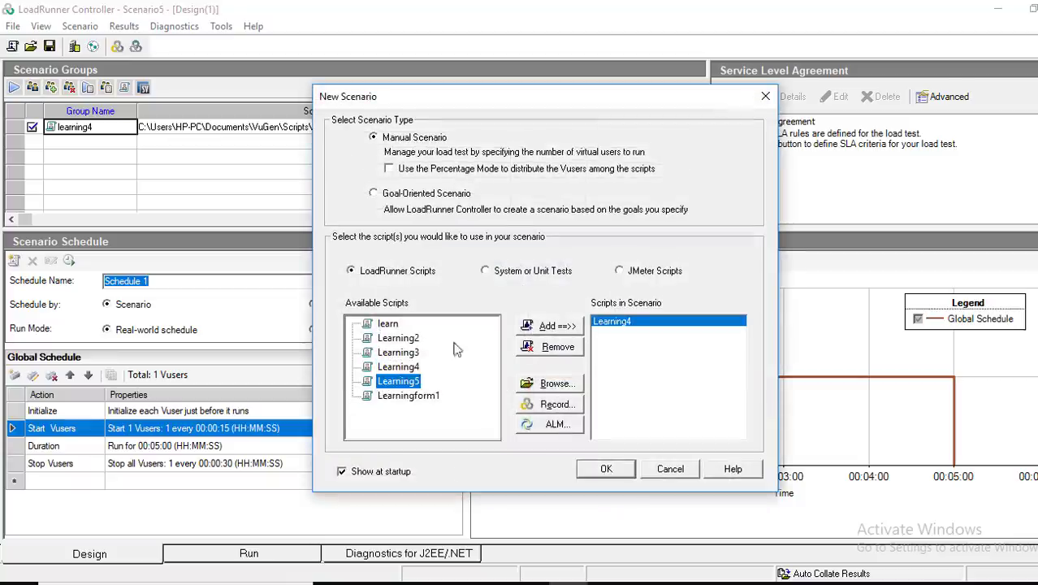
left_click(532, 332)
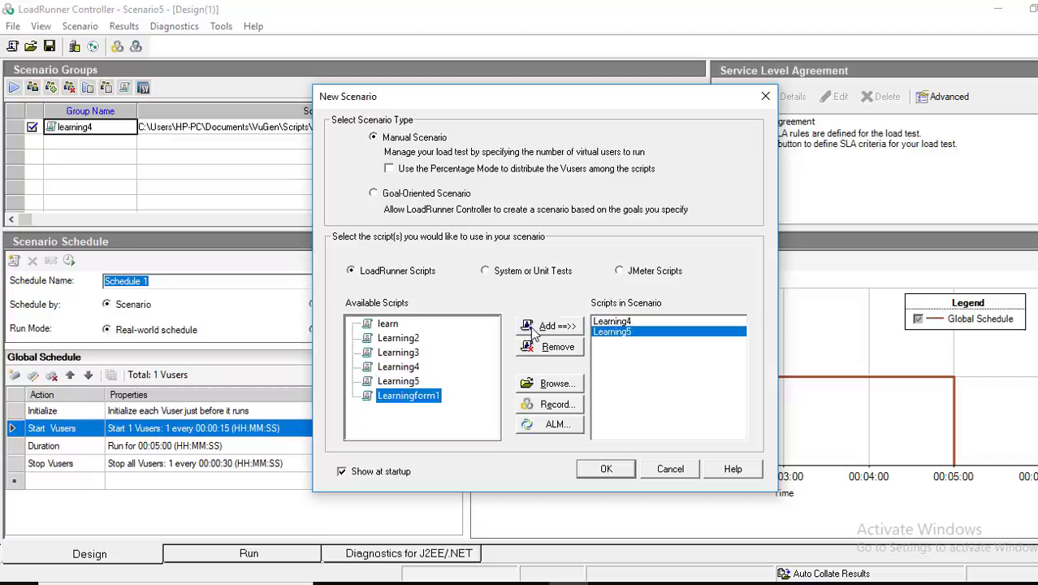
left_click(600, 473)
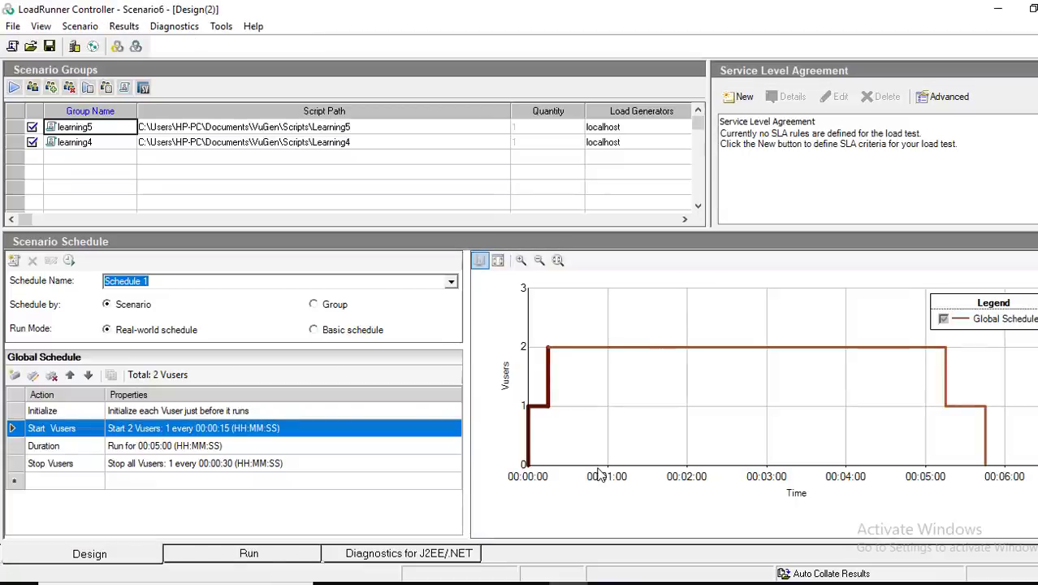
Review the Initialize and Start Vusers action settings of the two-script scenario's real-world global schedule
double_click(170, 411)
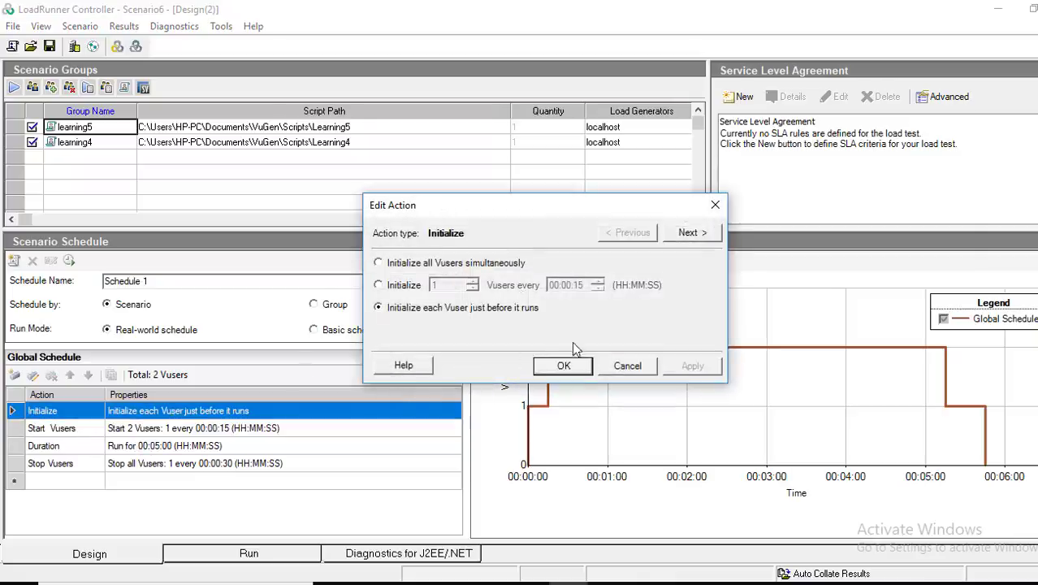
left_click(572, 368)
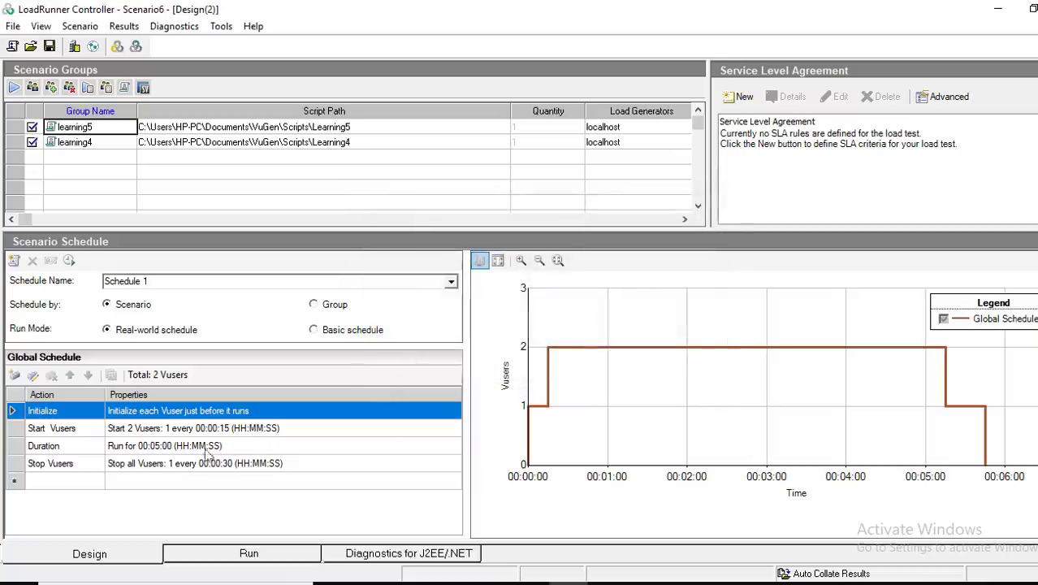
double_click(198, 428)
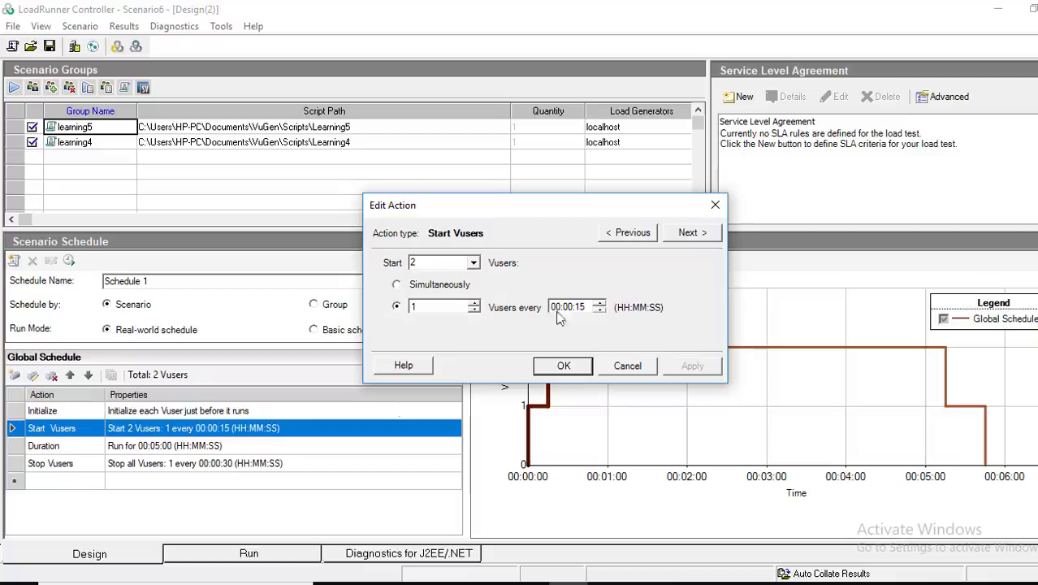
left_click(564, 367)
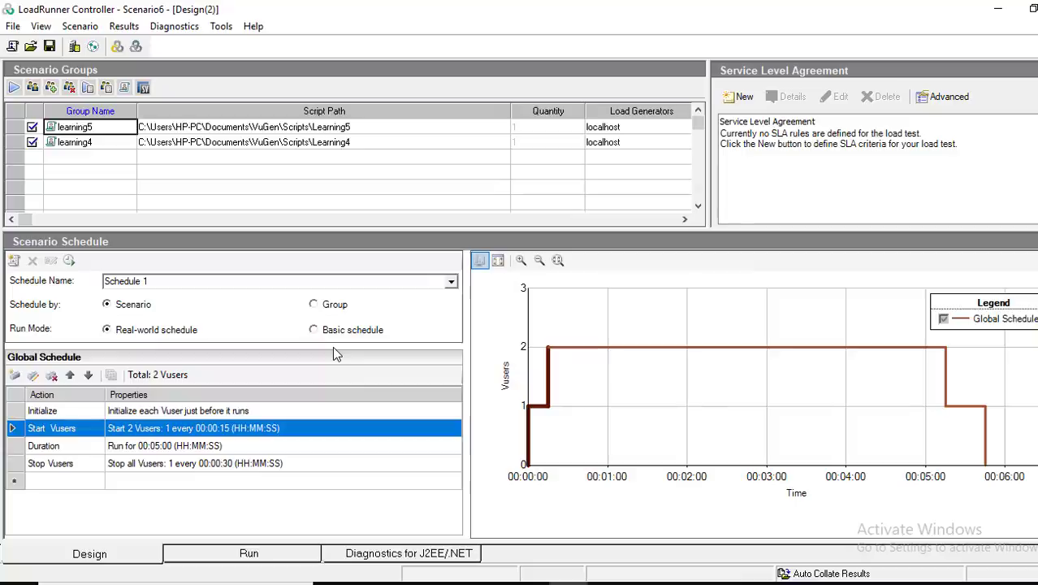
Change the two-script scenario's run mode to Basic schedule, accepting the loss of the current schedule settings
left_click(315, 330)
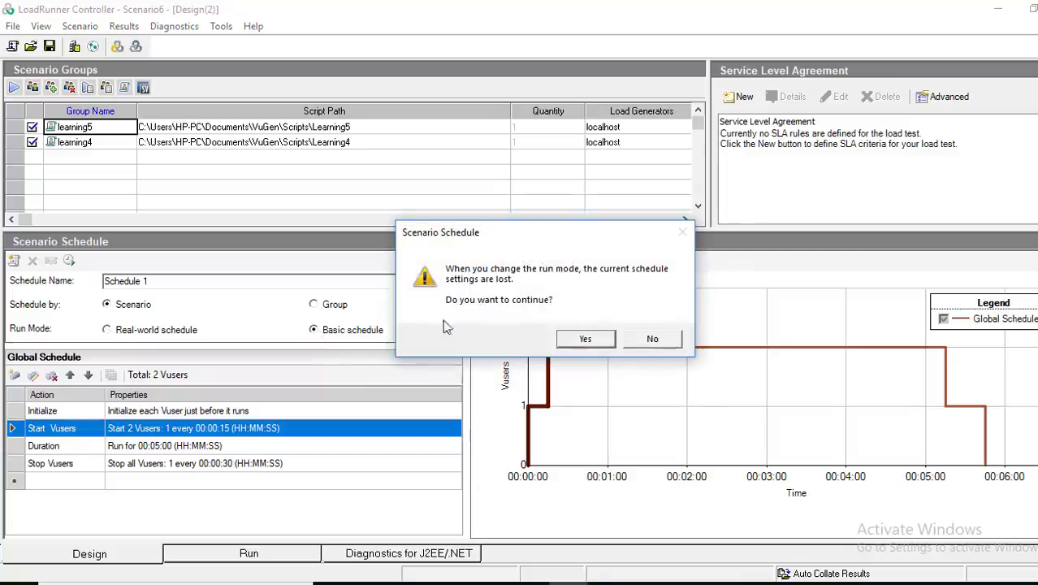
left_click(585, 339)
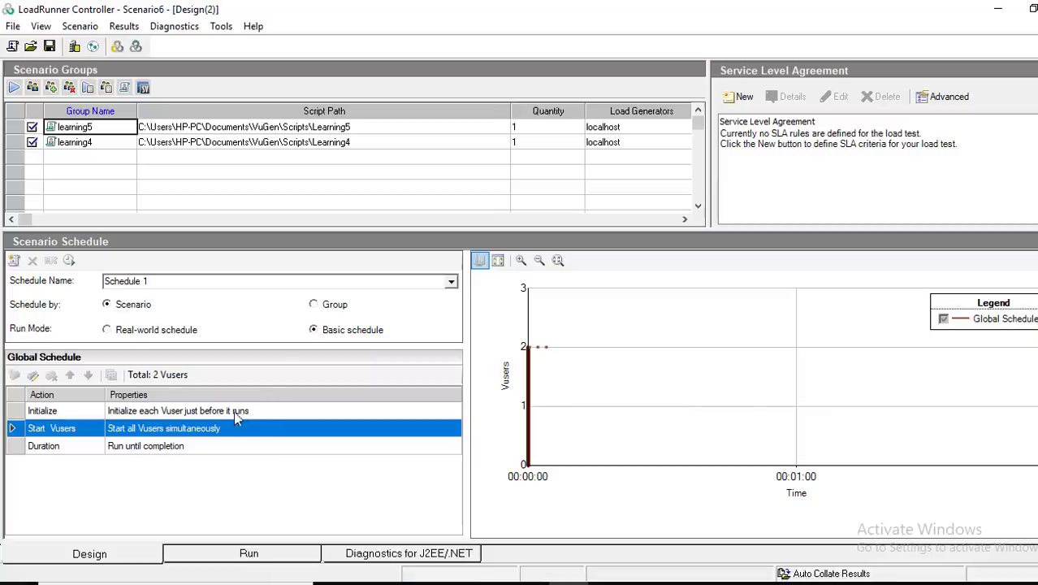
Schedule the scenario by Group and open the learning5 group's Start Group action settings
left_click(315, 305)
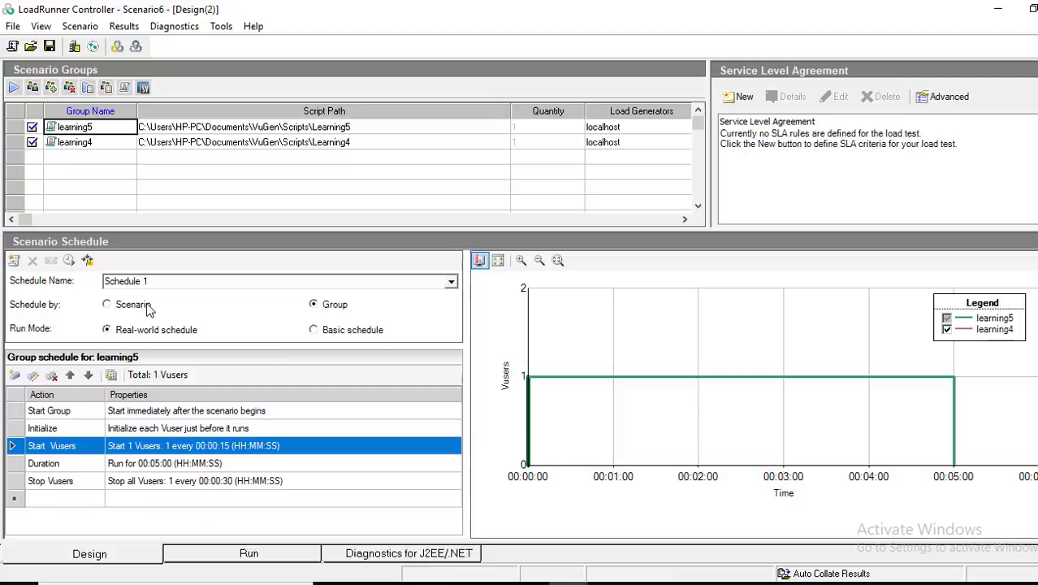
double_click(197, 412)
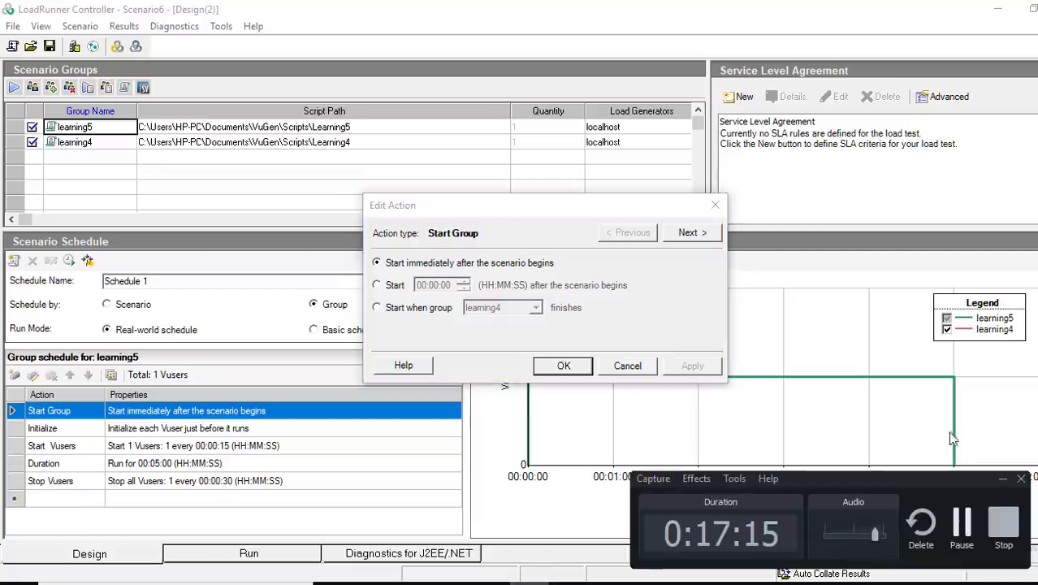
left_click(962, 526)
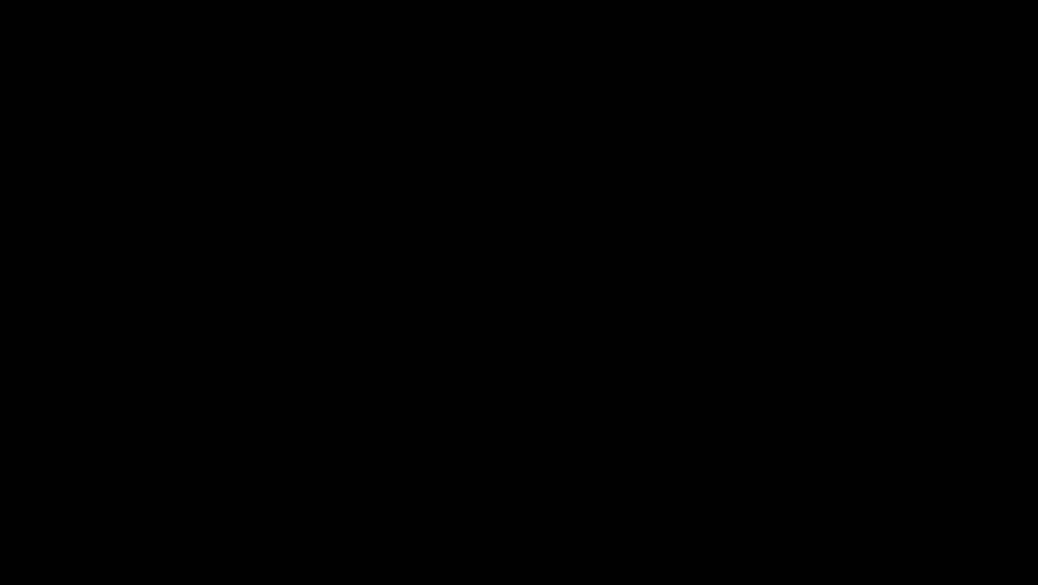